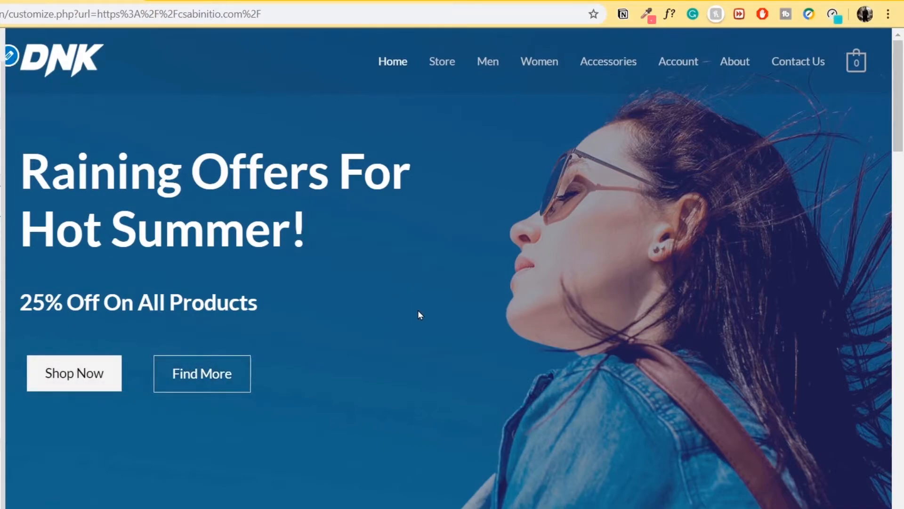
Turn off the different logo for retina devices and remove the DNK logo from the transparent header
scroll(454, 357, "down", 15)
scroll(454, 357, "down", 15)
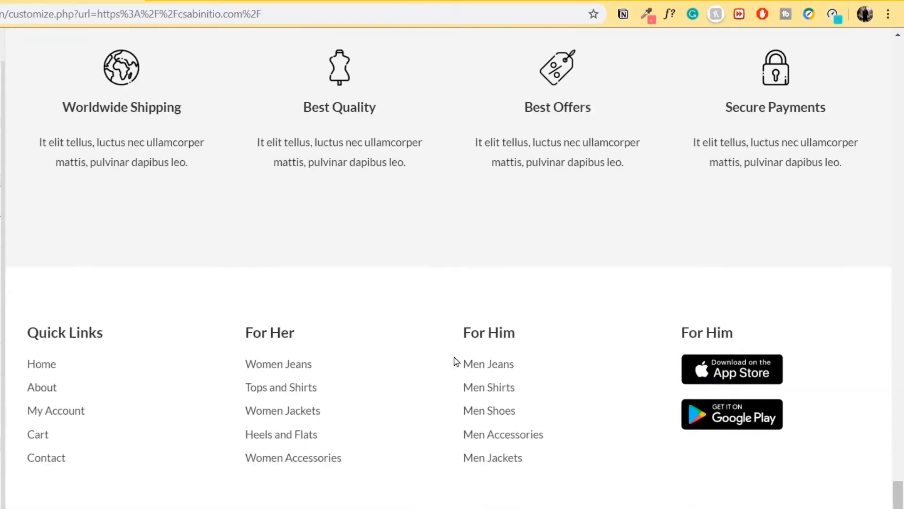
scroll(846, 499, "up", 15)
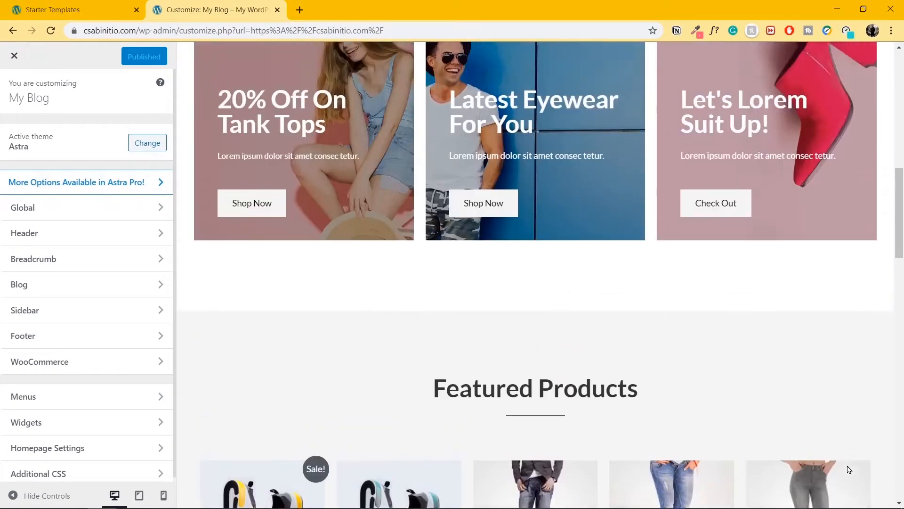
scroll(849, 469, "up", 10)
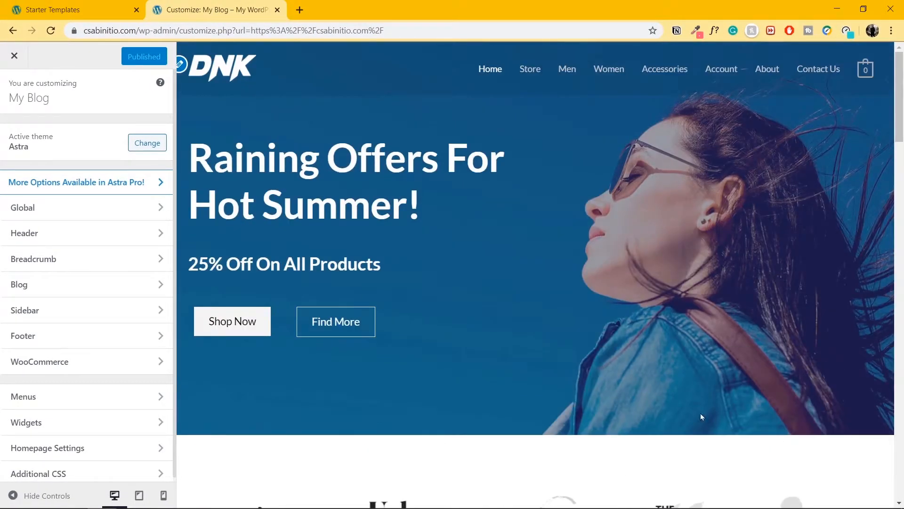
left_click(181, 64)
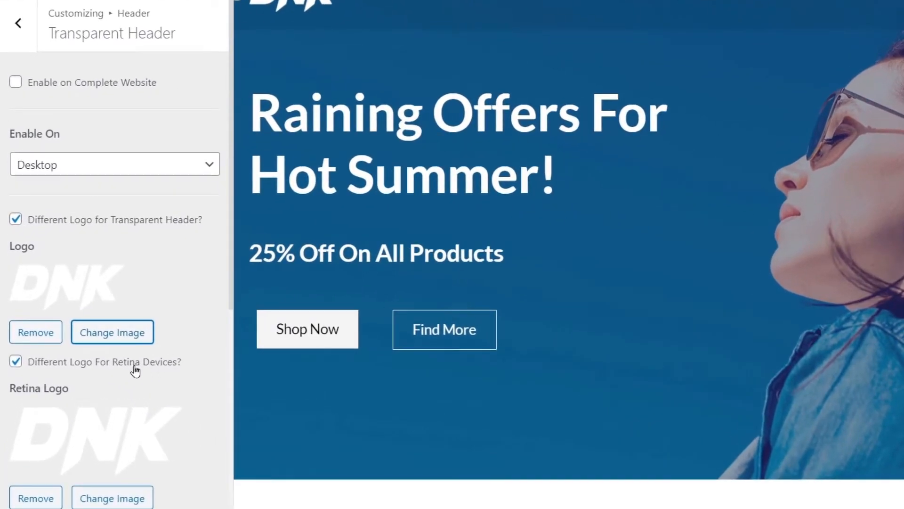
left_click(16, 362)
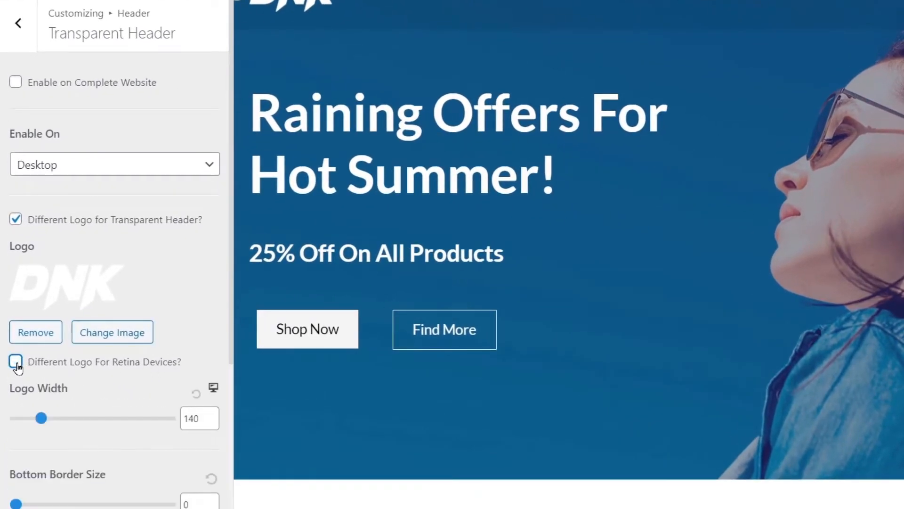
left_click(40, 338)
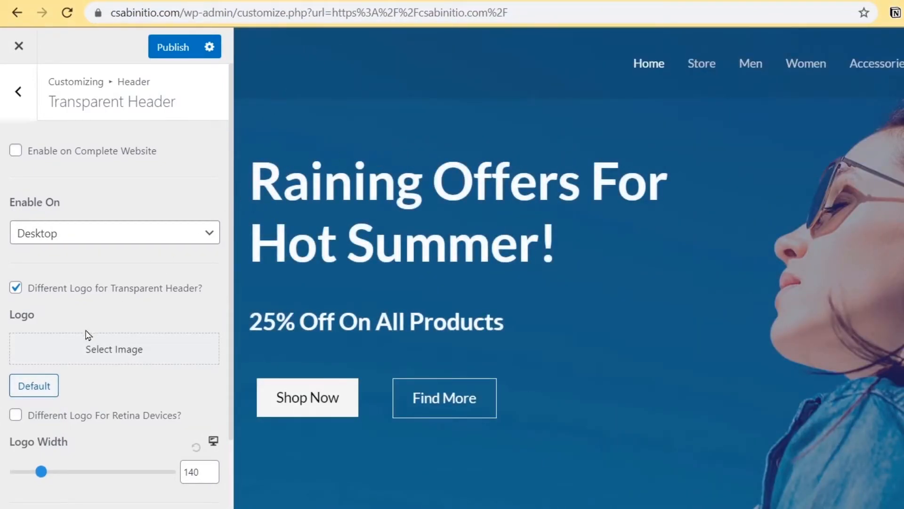
Upload Site Logo.png from the Desktop and set it as the transparent header's logo
left_click(105, 352)
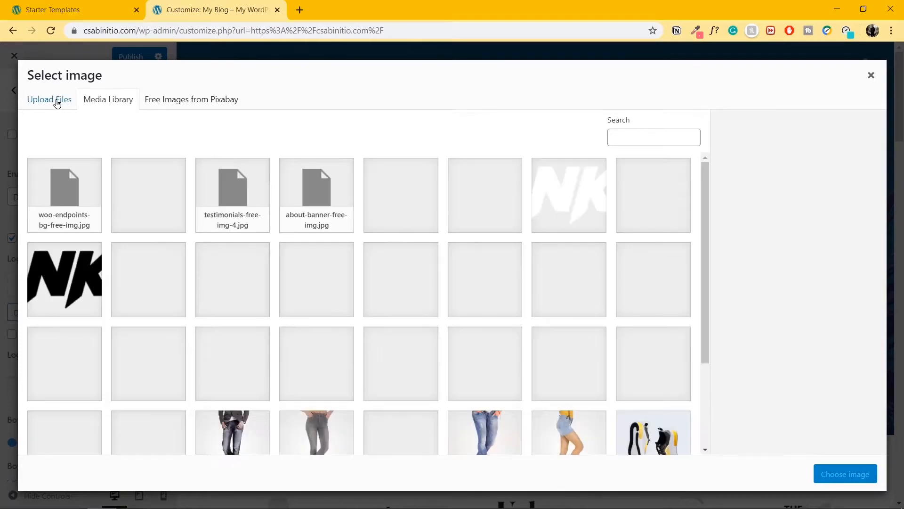
left_click(56, 100)
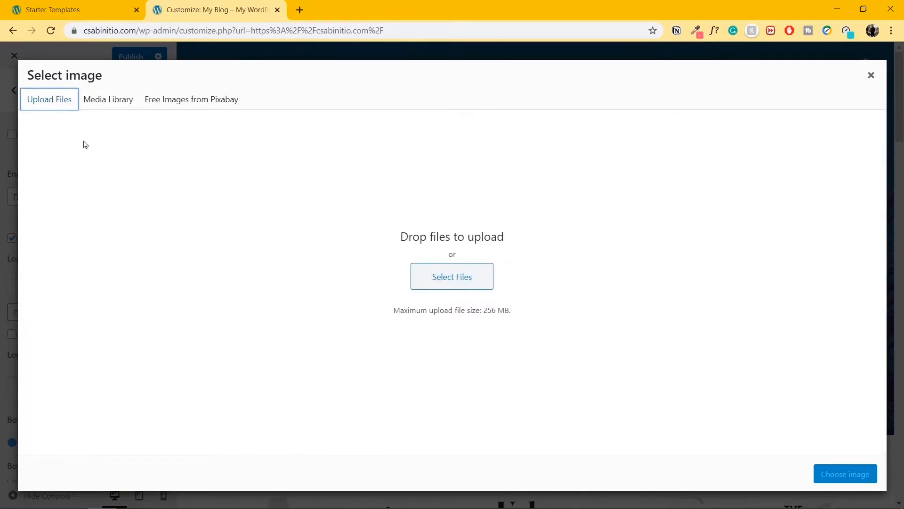
left_click(470, 283)
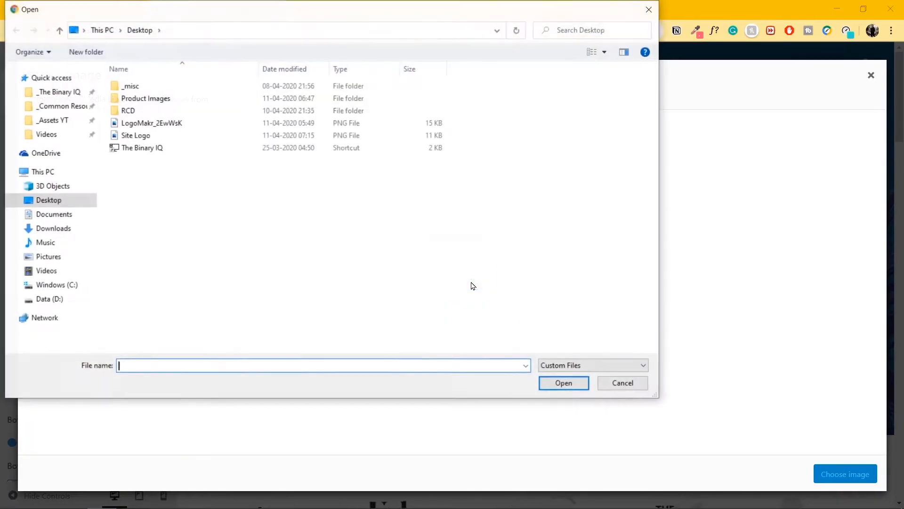
left_click(159, 137)
left_click(568, 383)
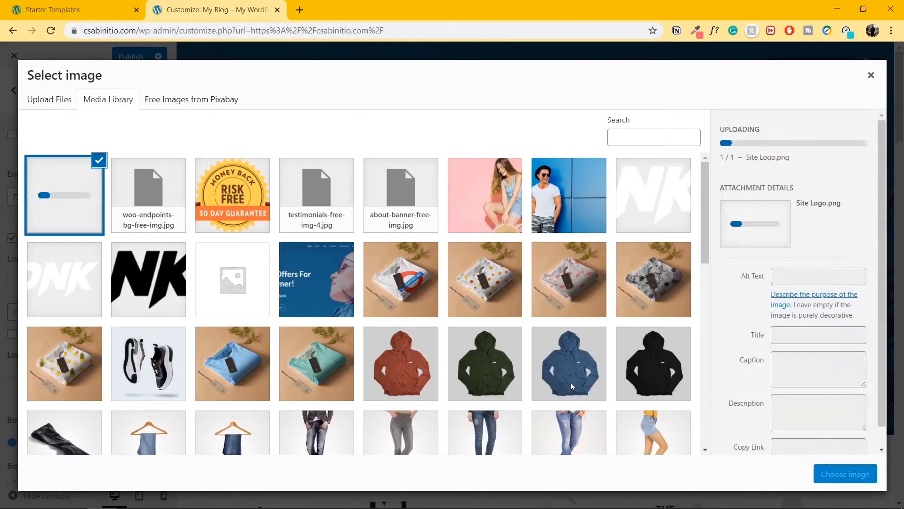
left_click(846, 474)
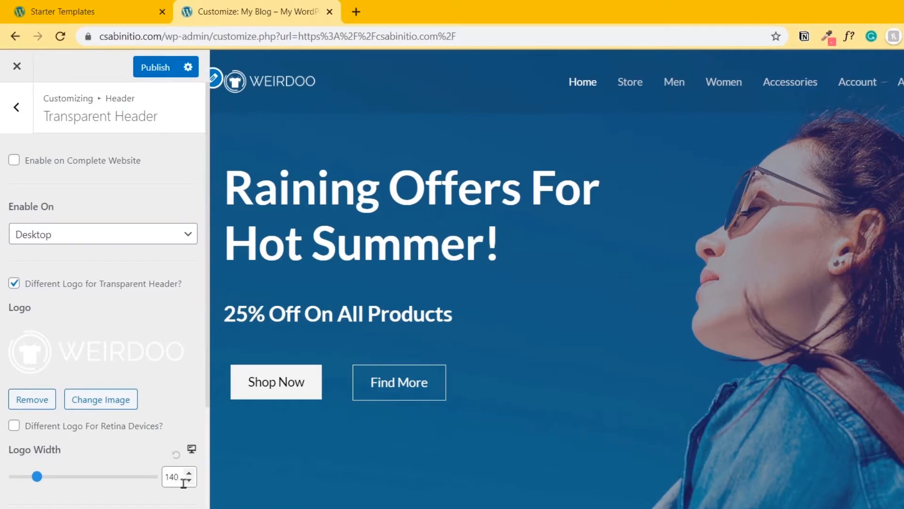
Set the transparent header's logo width to 198, publish the change and leave the customizer
left_click_drag(38, 479, 54, 485)
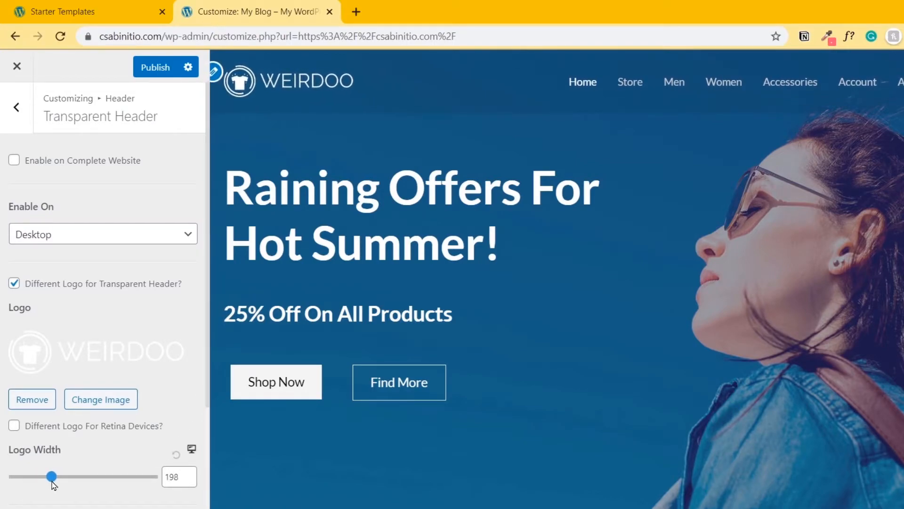
left_click(158, 74)
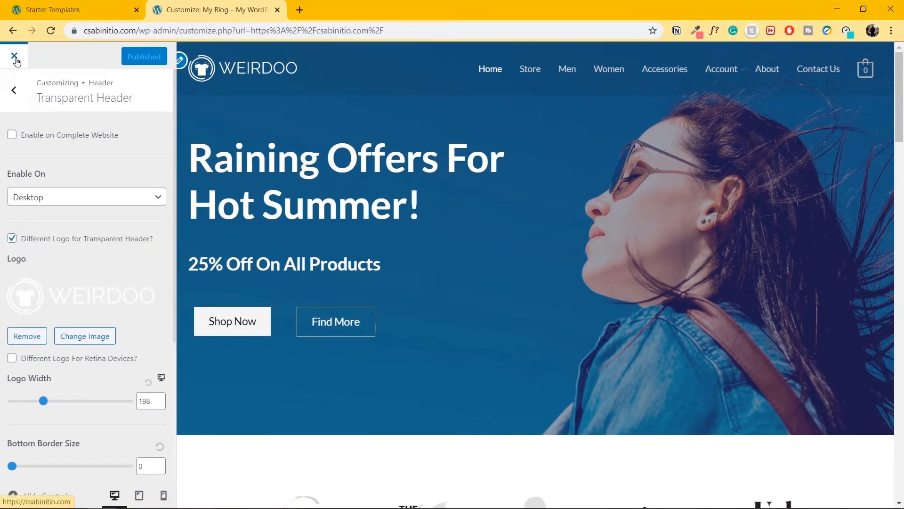
left_click(14, 56)
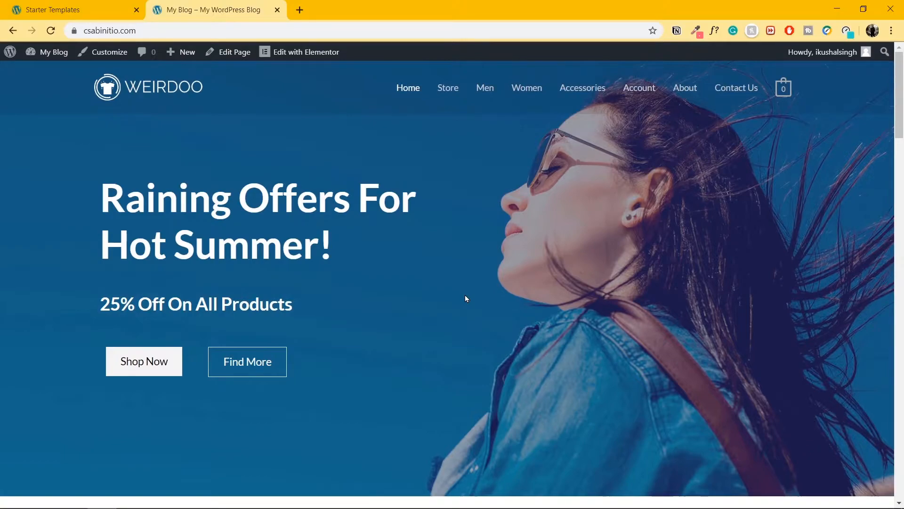
Look over the live homepage and open it for editing with Elementor
scroll(465, 297, "down", 9)
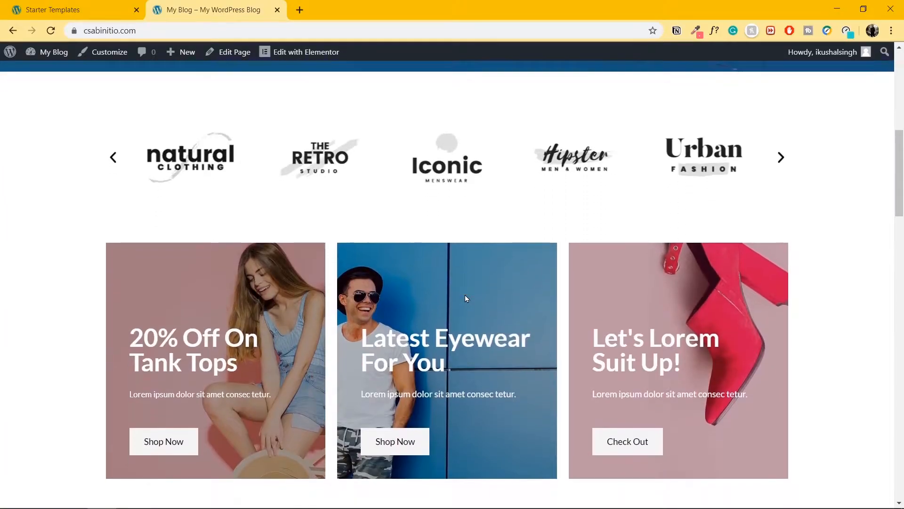
scroll(464, 295, "down", 5)
scroll(464, 295, "up", 15)
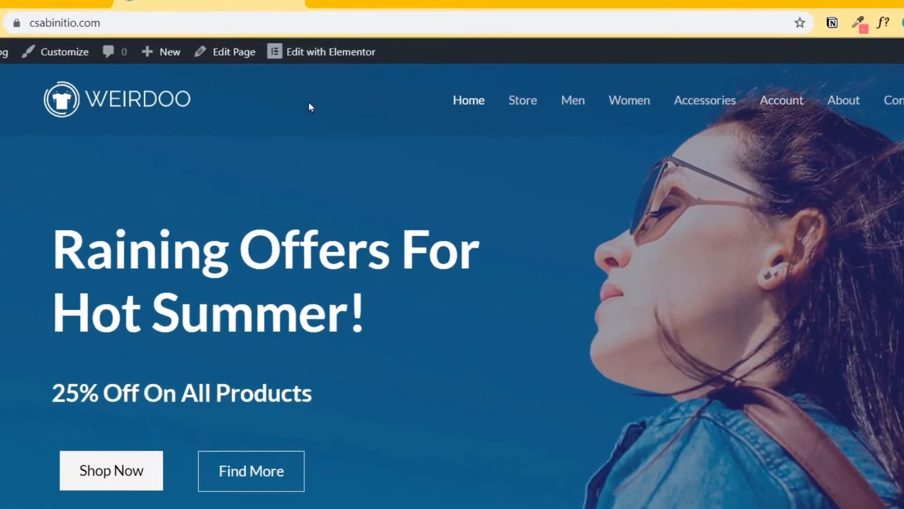
mouse_move(310, 52)
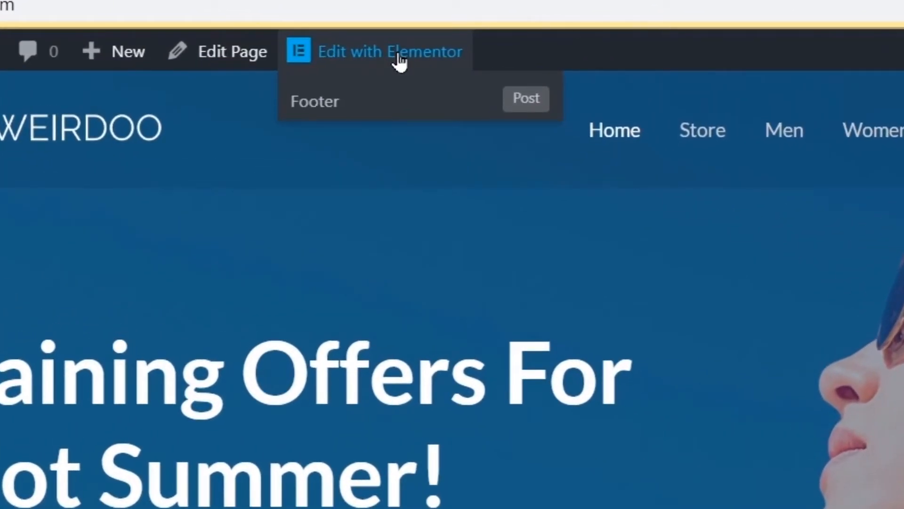
left_click(399, 61)
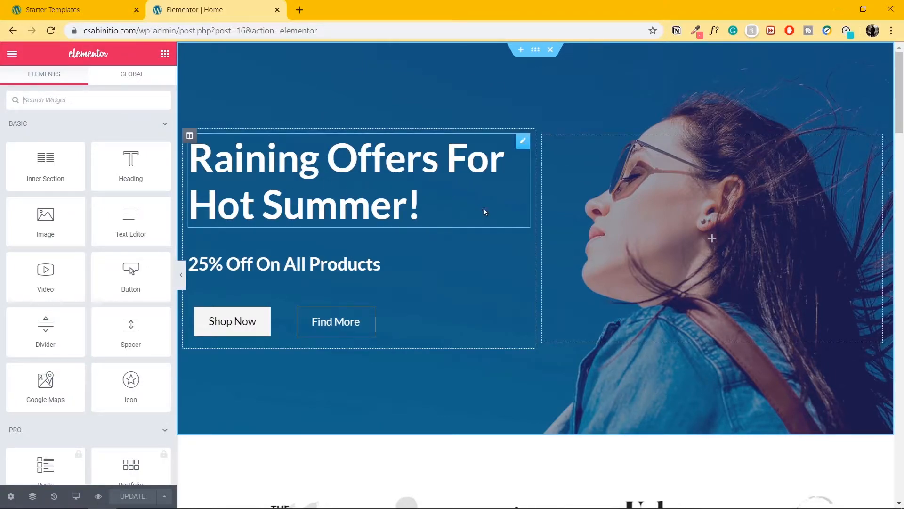
Change the hero heading's text to "Raining Offers For Cold Winters!"
left_click(523, 142)
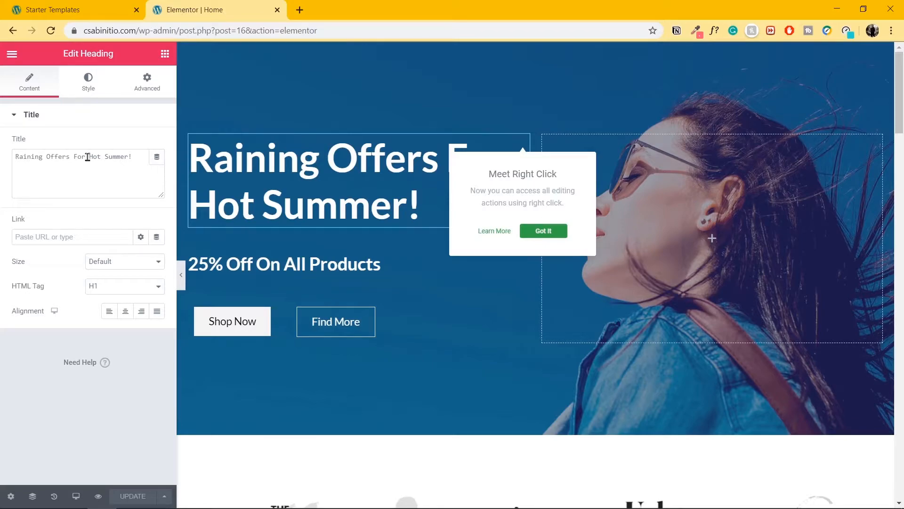
left_click_drag(88, 157, 127, 159)
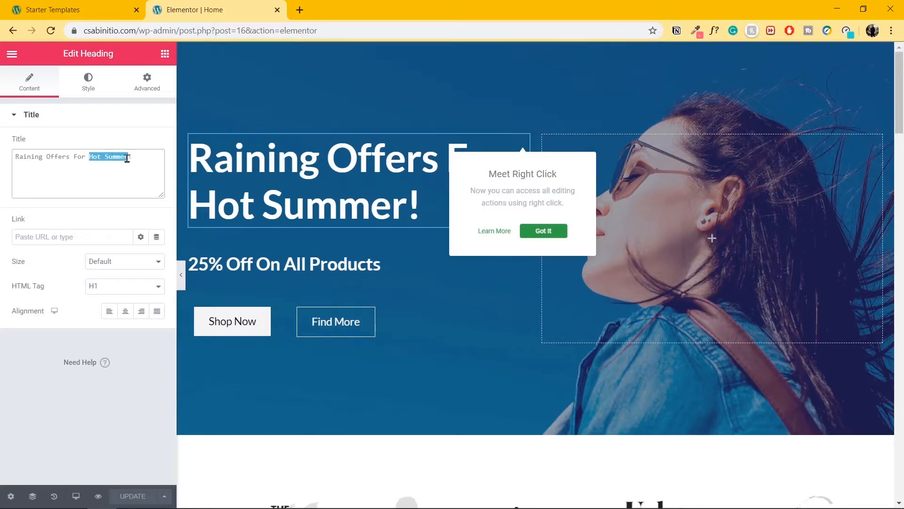
type("Cold")
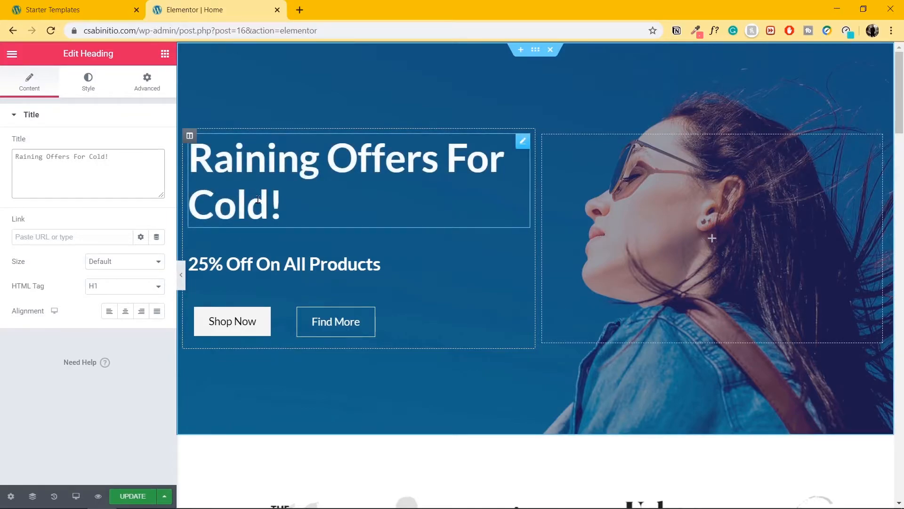
left_click(288, 200)
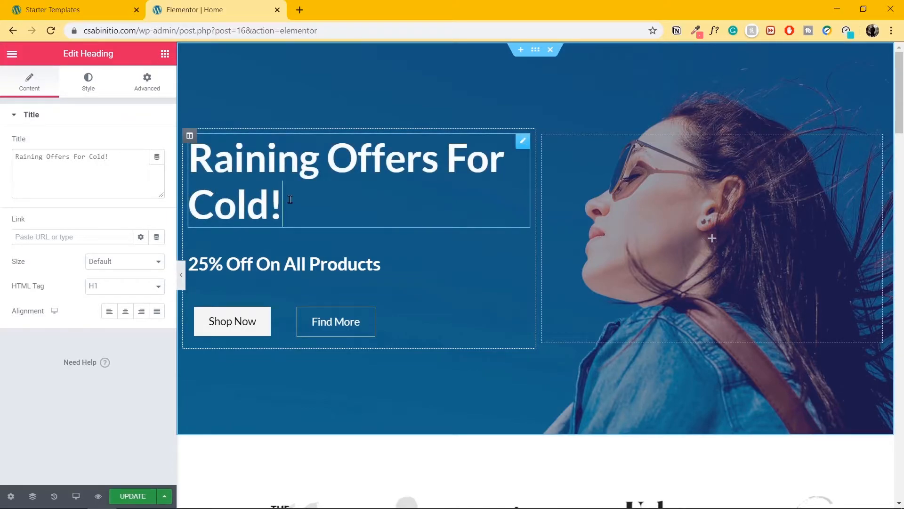
key("Left")
type("Winters")
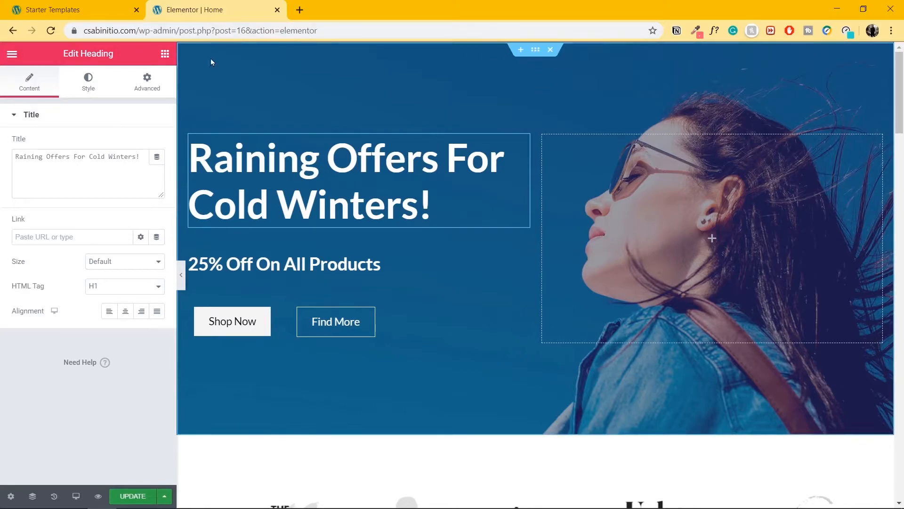
Replace the hero section's background image with a Pixabay "fashion" photo of a woman behind a knitted sweater and preview it without the editing panel
left_click(535, 50)
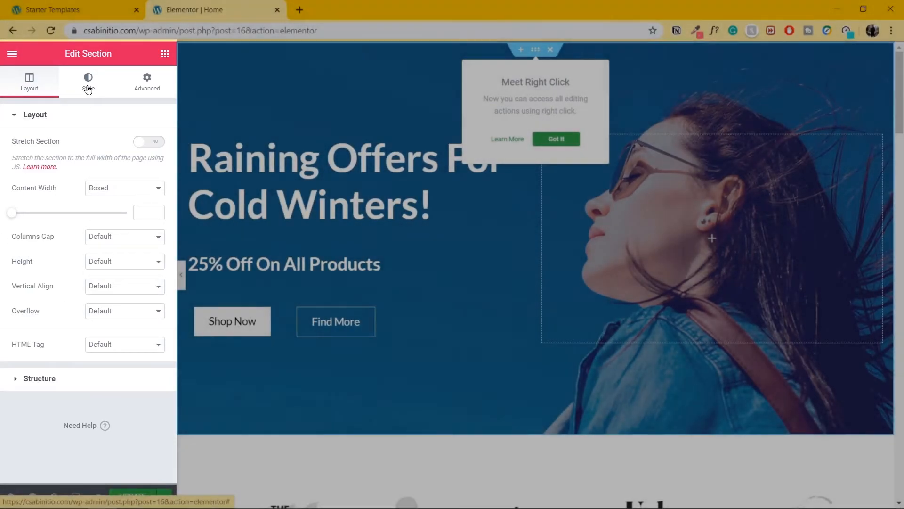
left_click(88, 88)
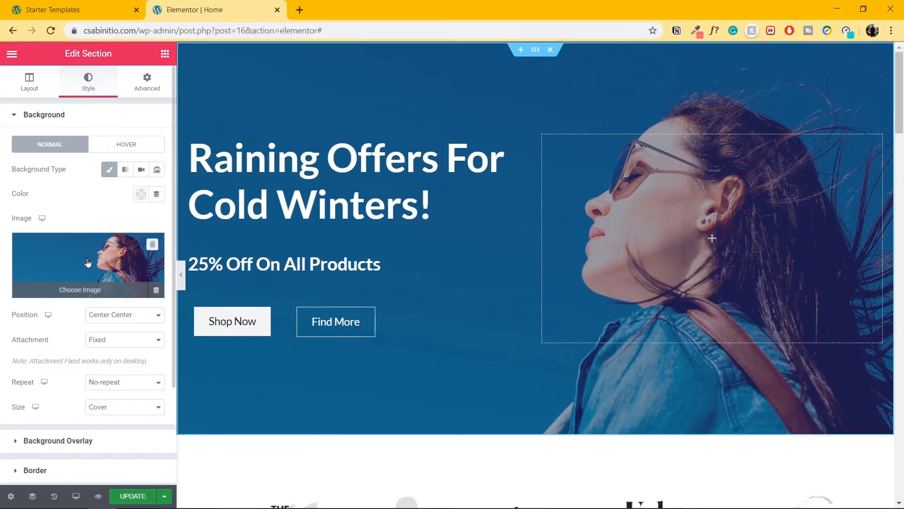
left_click(87, 262)
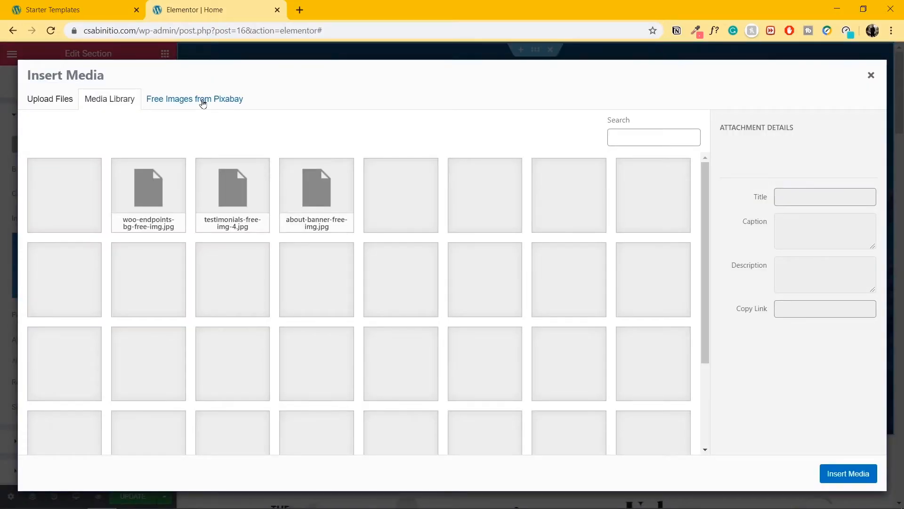
left_click(202, 101)
left_click(199, 127)
type("fas")
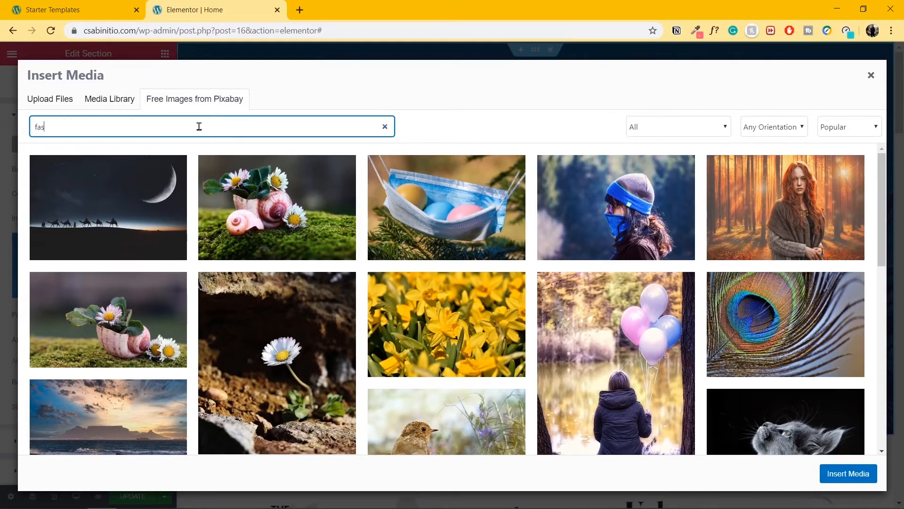
type("hion")
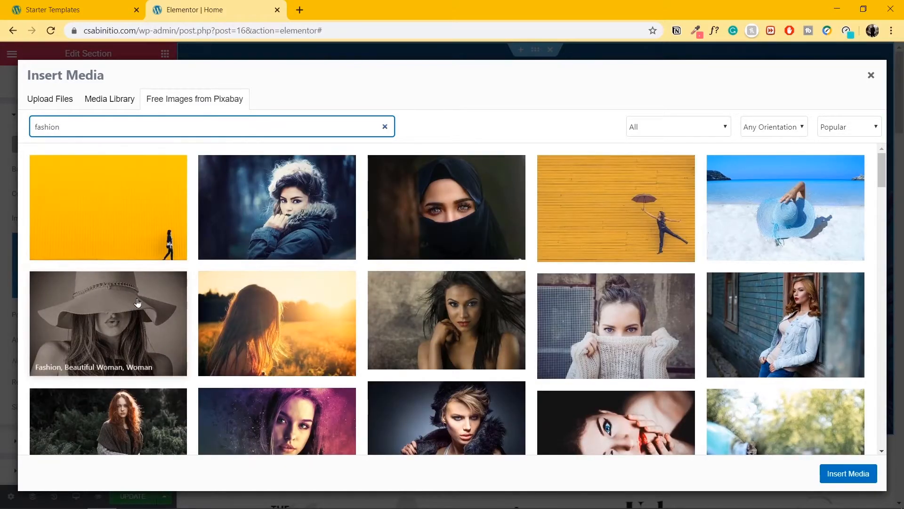
left_click(648, 326)
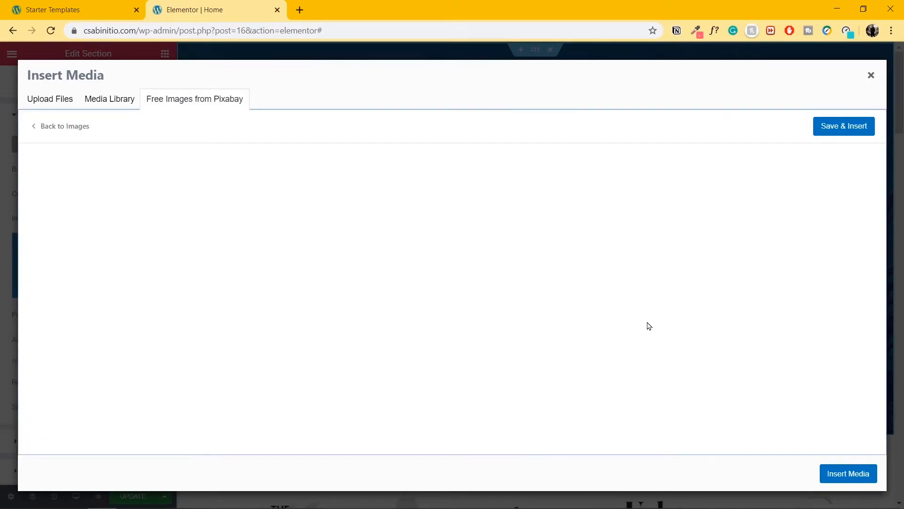
left_click(846, 126)
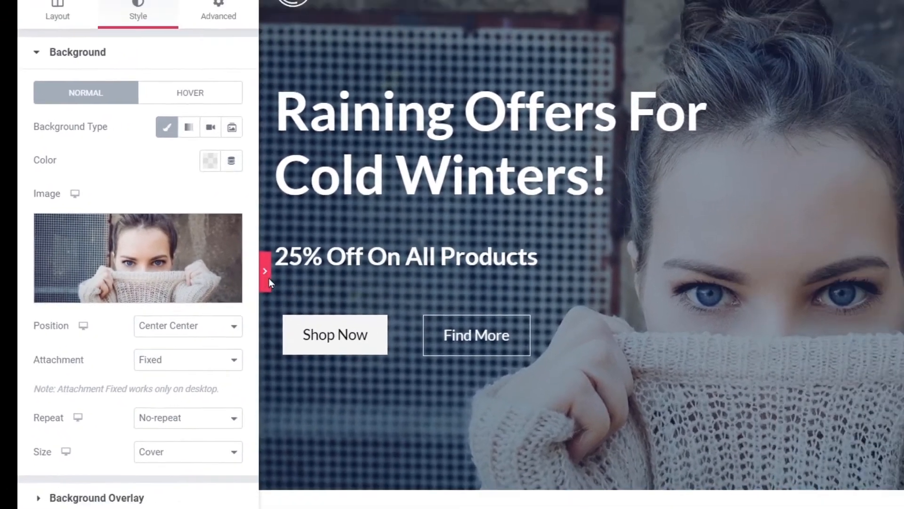
left_click(352, 280)
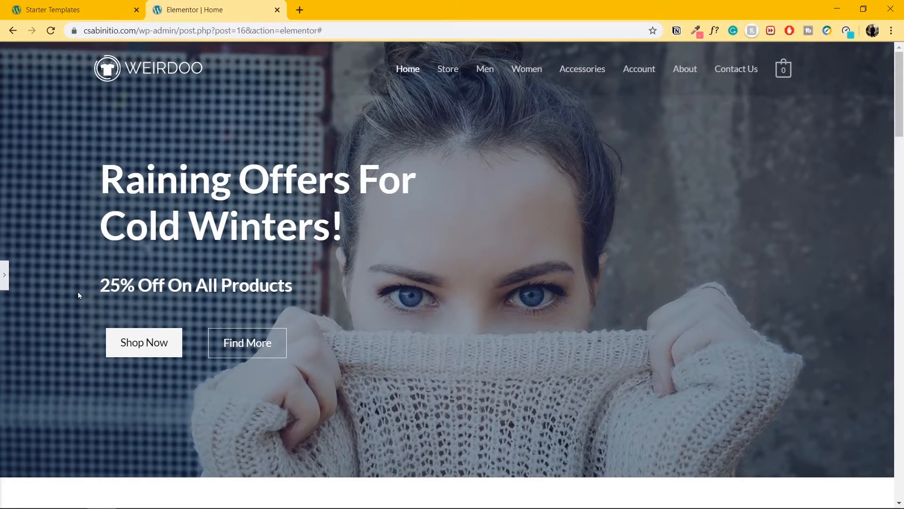
left_click(4, 275)
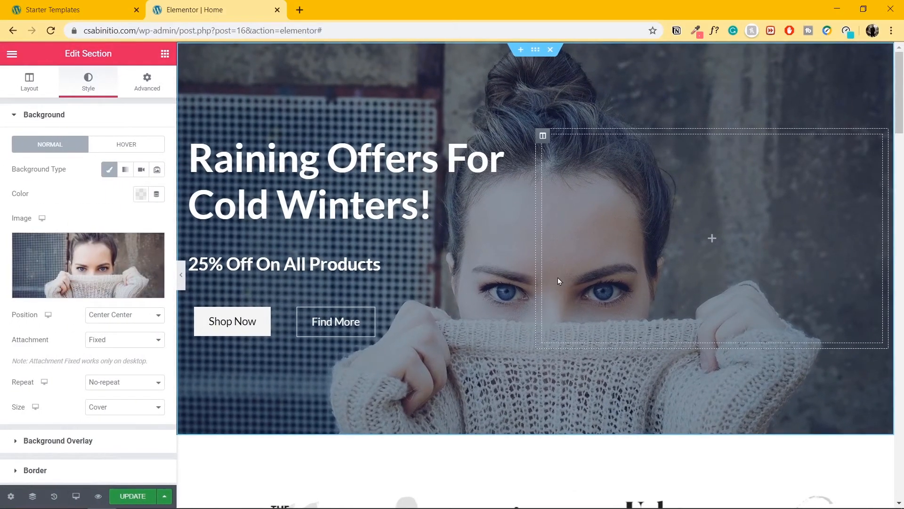
Open the brand logo image carousel's settings and look over the promotional banners below it
scroll(559, 281, "down", 5)
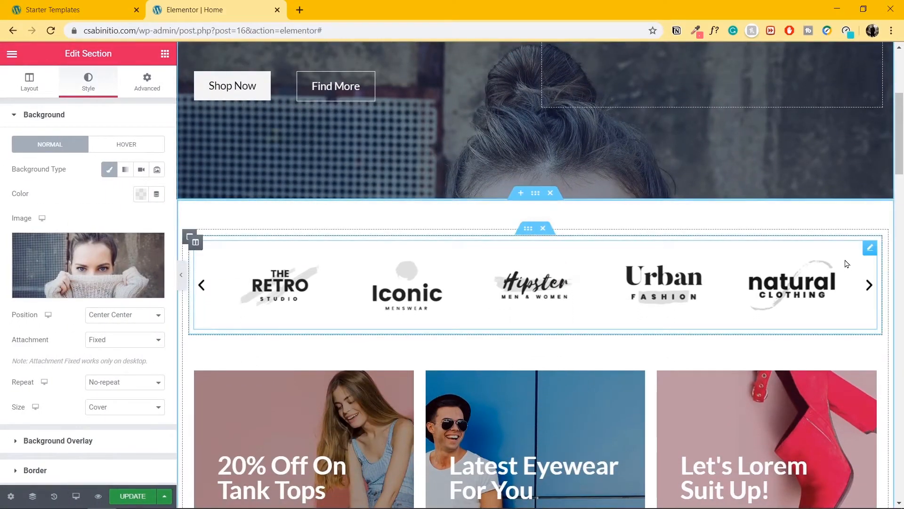
left_click(870, 247)
scroll(492, 285, "down", 1)
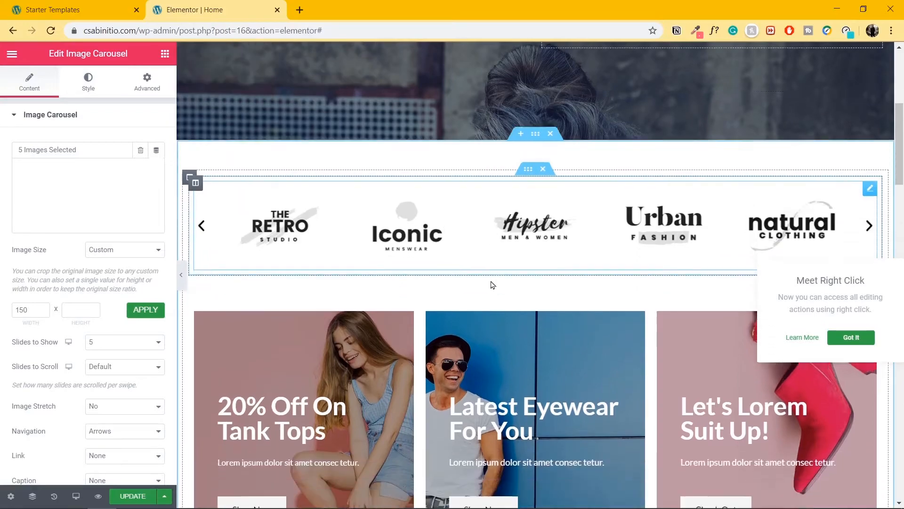
scroll(492, 285, "down", 3)
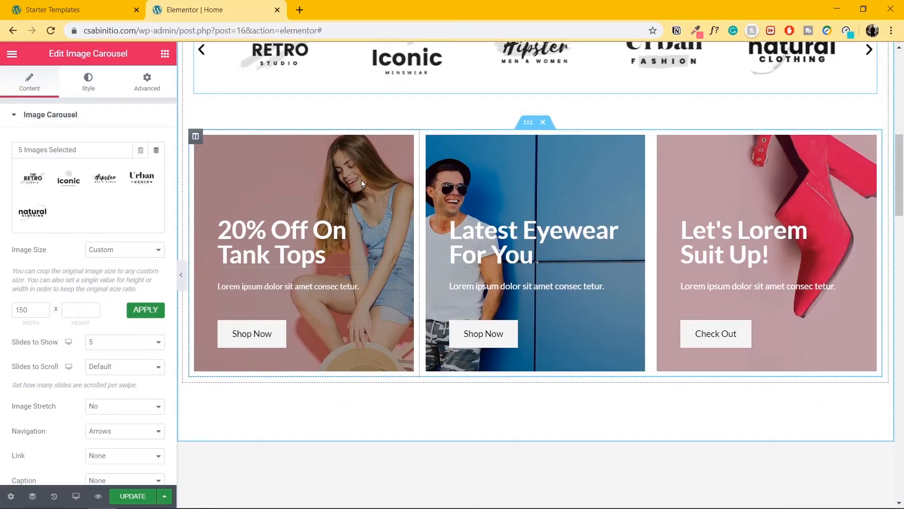
Replace the "20% Off On Tank Tops" banner column's background image with a Pixabay "fashion" photo of a long-haired woman in a plaid scarf outdoors
left_click(196, 140)
left_click(89, 83)
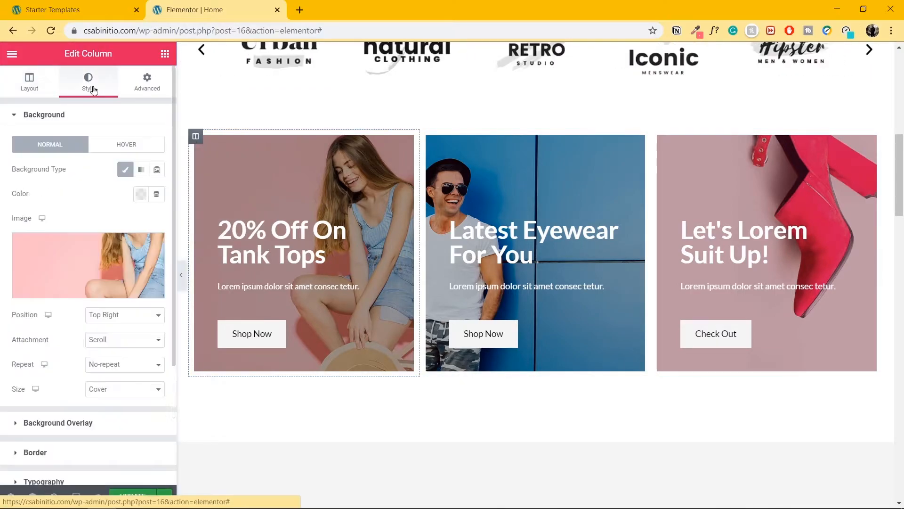
left_click(105, 259)
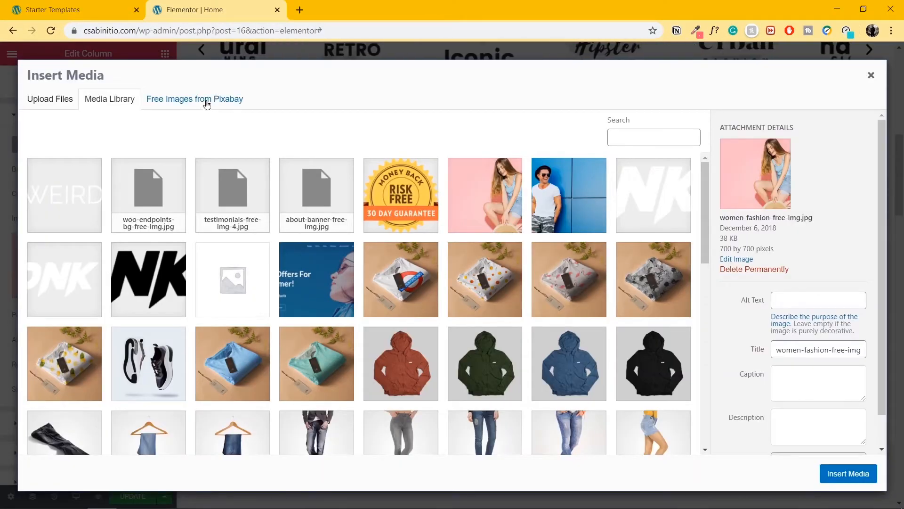
left_click(212, 98)
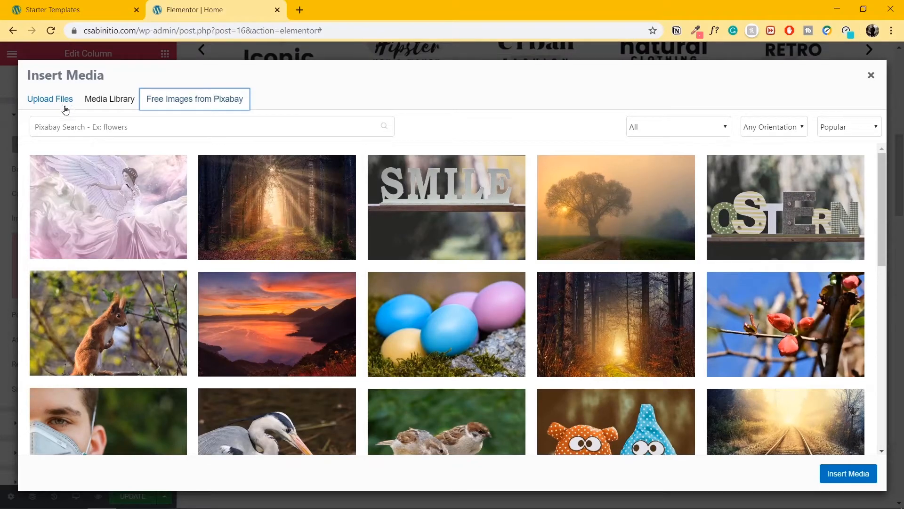
left_click(125, 128)
type("fashion")
key("Return")
scroll(722, 343, "down", 5)
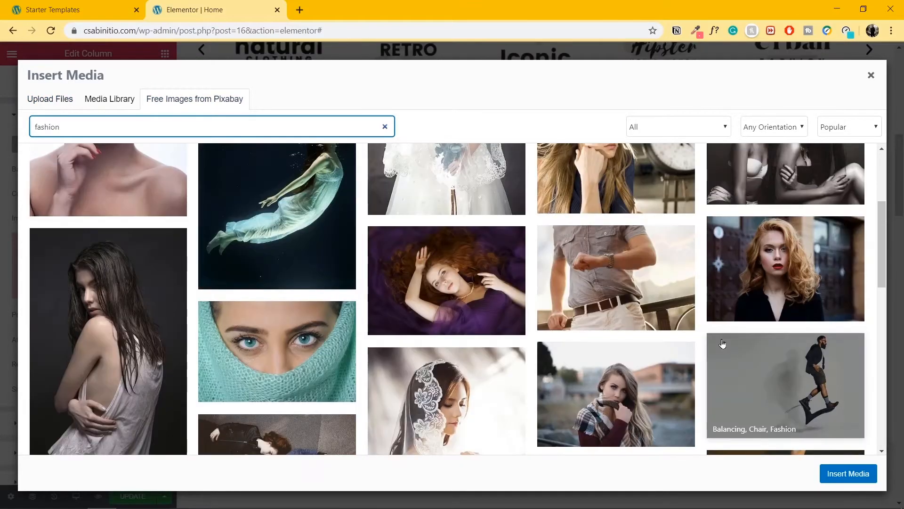
left_click(654, 398)
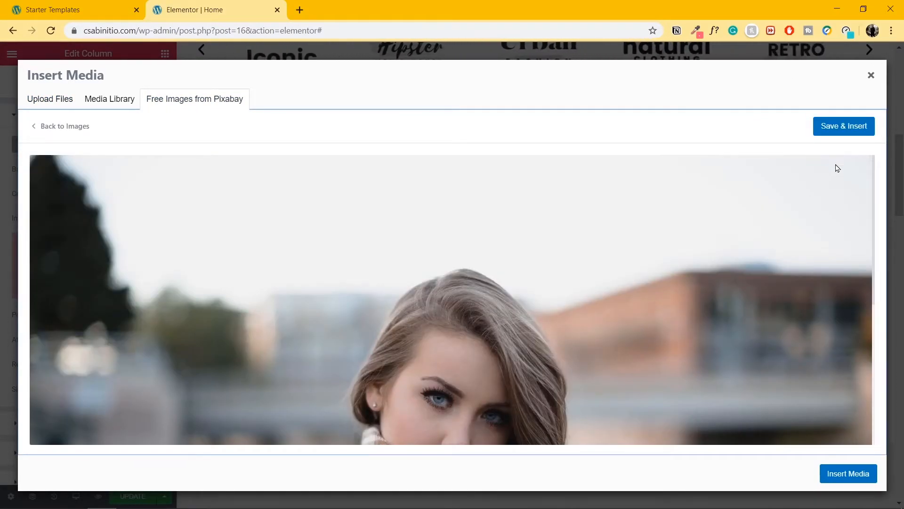
left_click(845, 128)
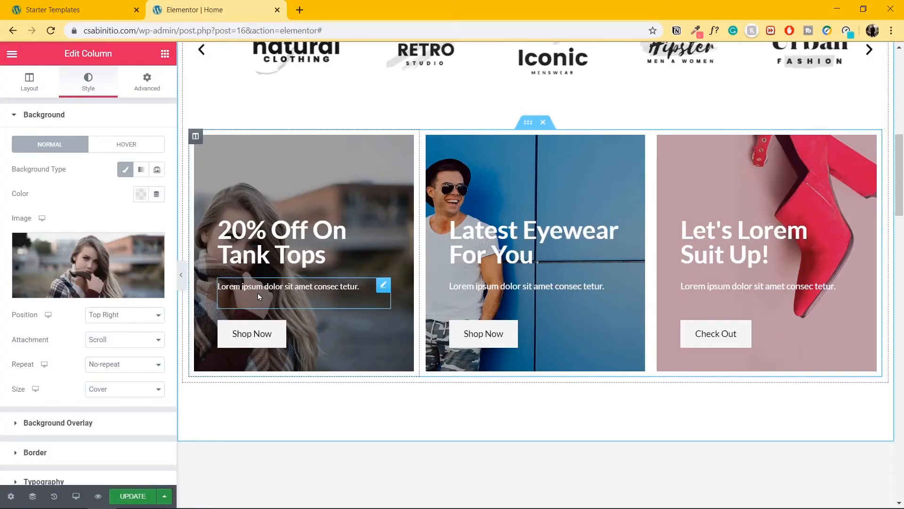
Open the shortcode settings of the Featured Products grid below the promotional banners
scroll(522, 320, "down", 5)
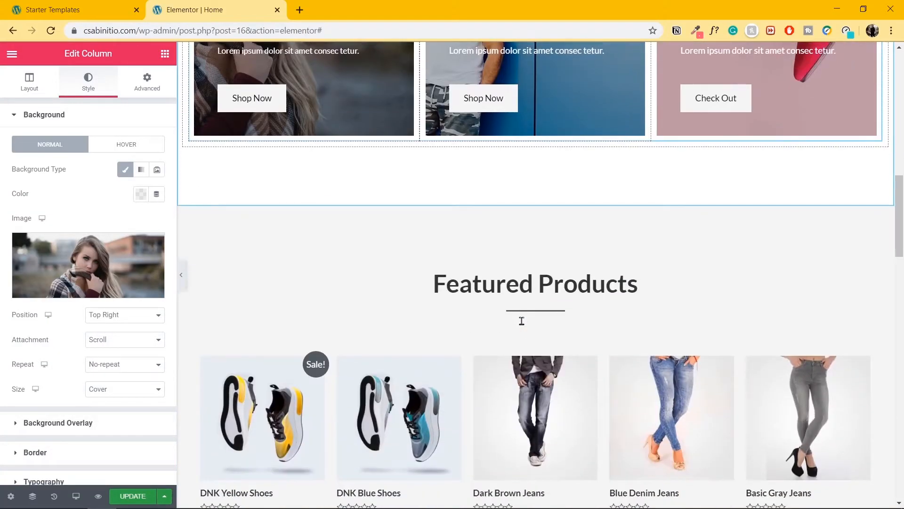
scroll(522, 321, "down", 3)
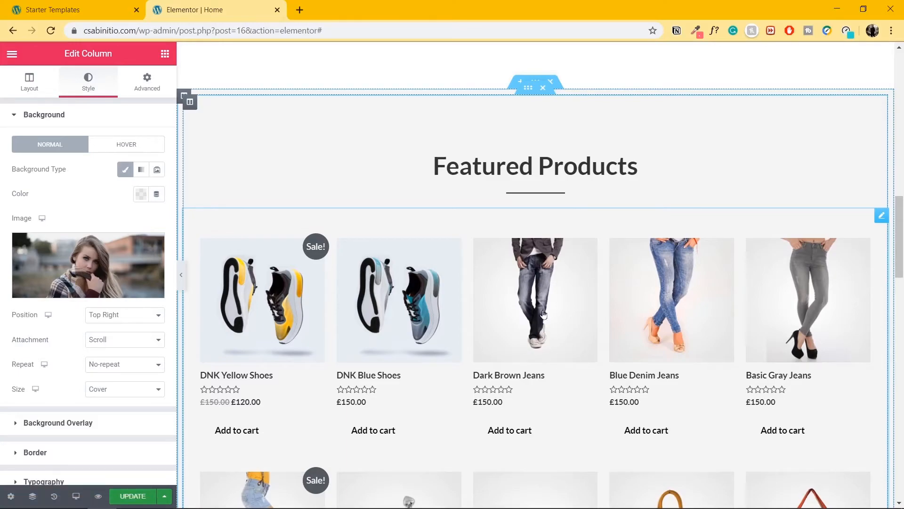
left_click(518, 300)
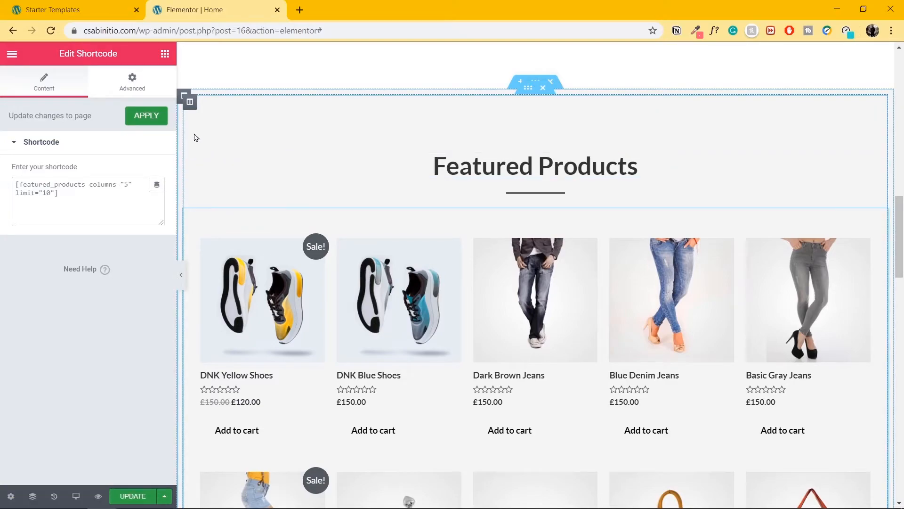
Save the homepage edits and look over the updated page in a preview
left_click(134, 496)
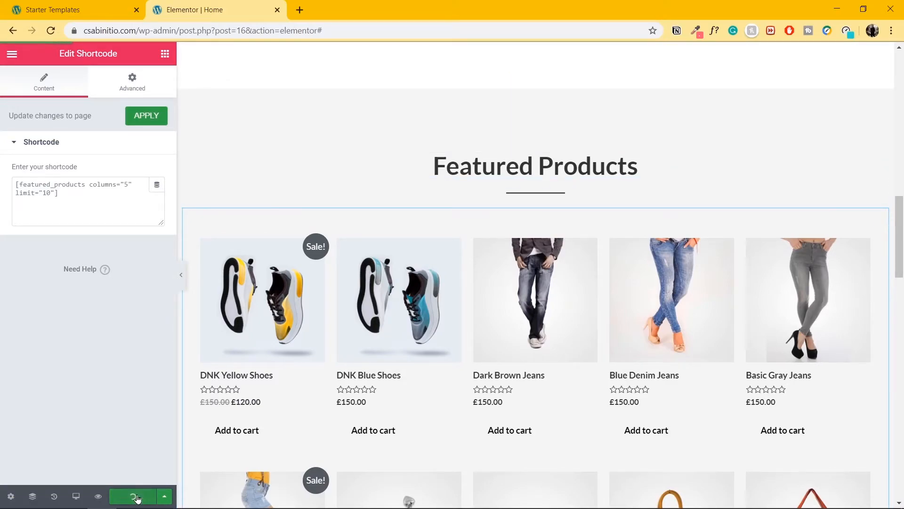
left_click(99, 498)
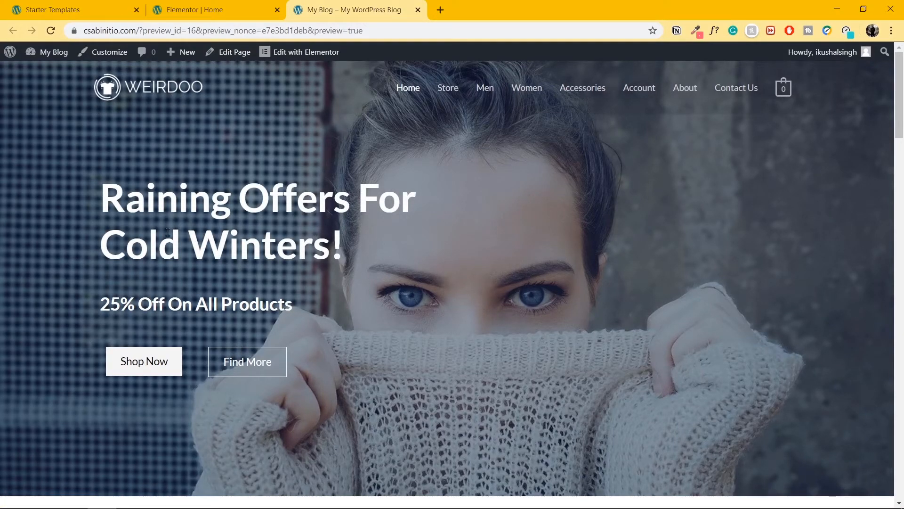
scroll(475, 315, "down", 12)
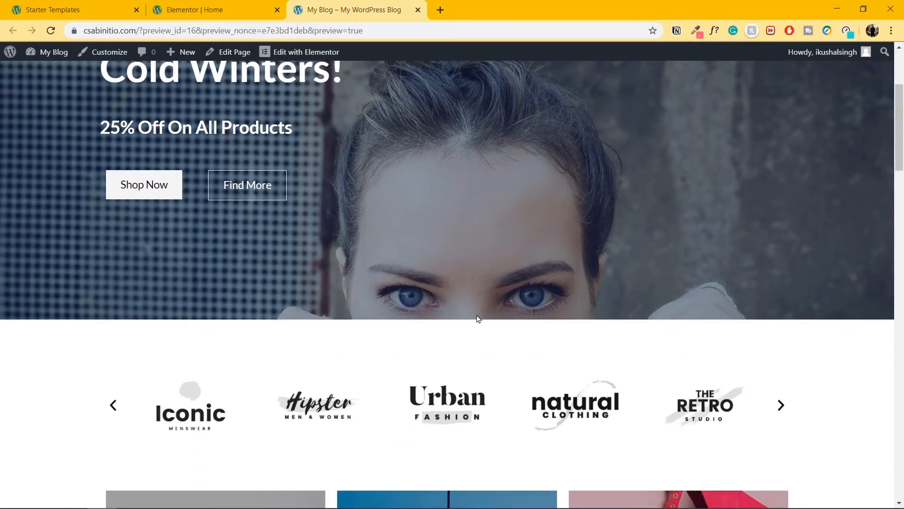
scroll(541, 327, "up", 8)
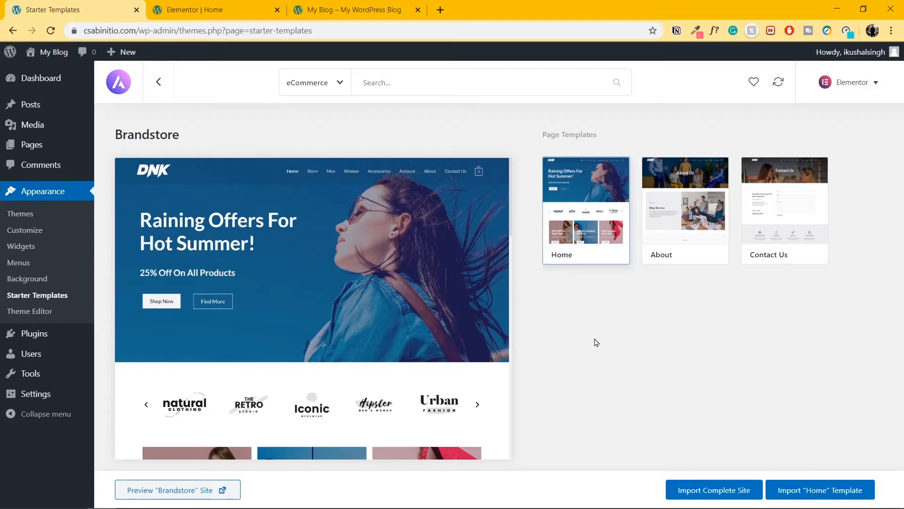
Reload the WordPress admin on the Starter Templates page and look through WooCommerce's dashboard, orders and coupons
left_click(50, 31)
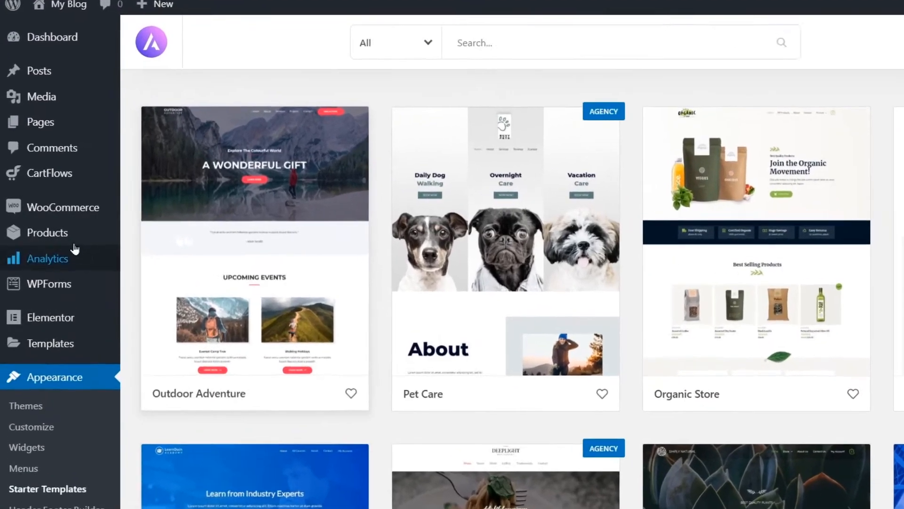
mouse_move(49, 191)
mouse_move(63, 232)
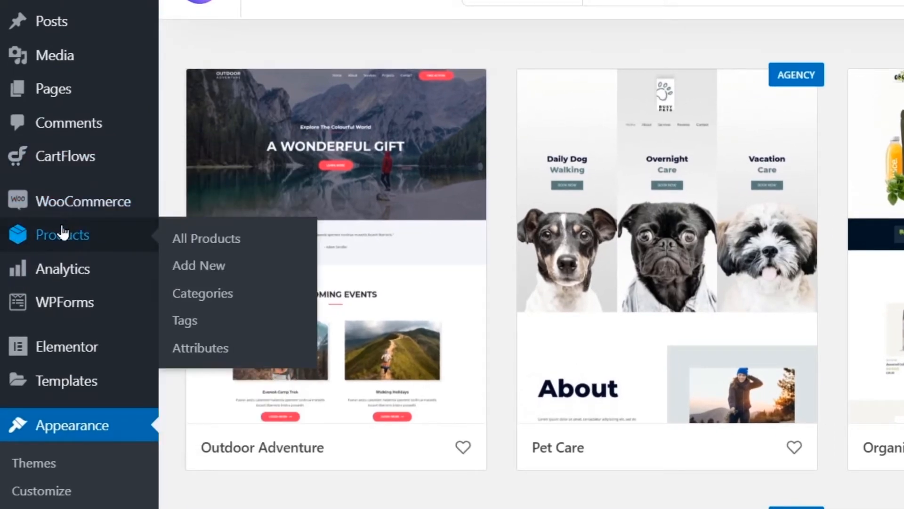
mouse_move(79, 202)
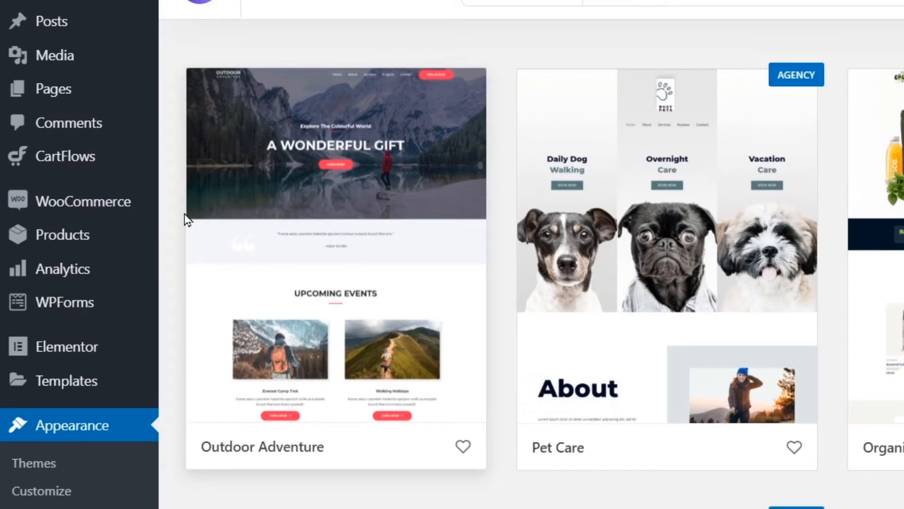
mouse_move(132, 209)
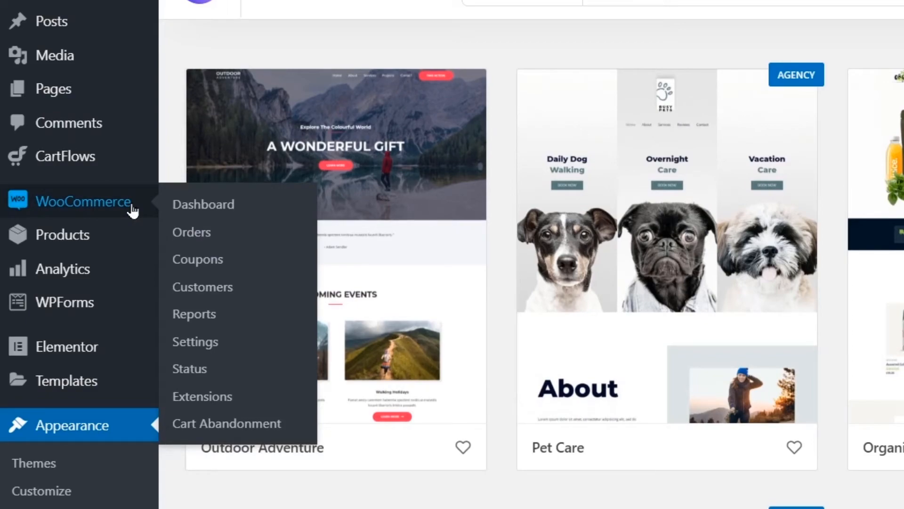
mouse_move(119, 243)
left_click(93, 206)
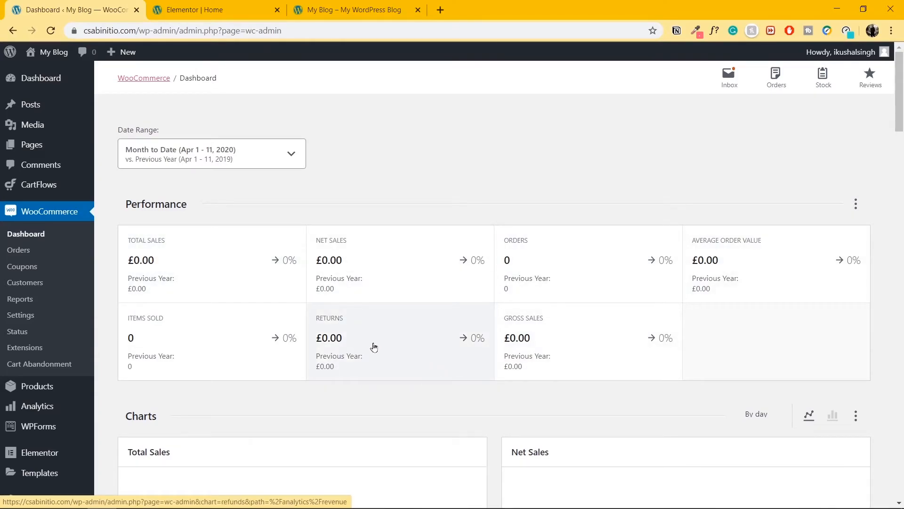
left_click(19, 250)
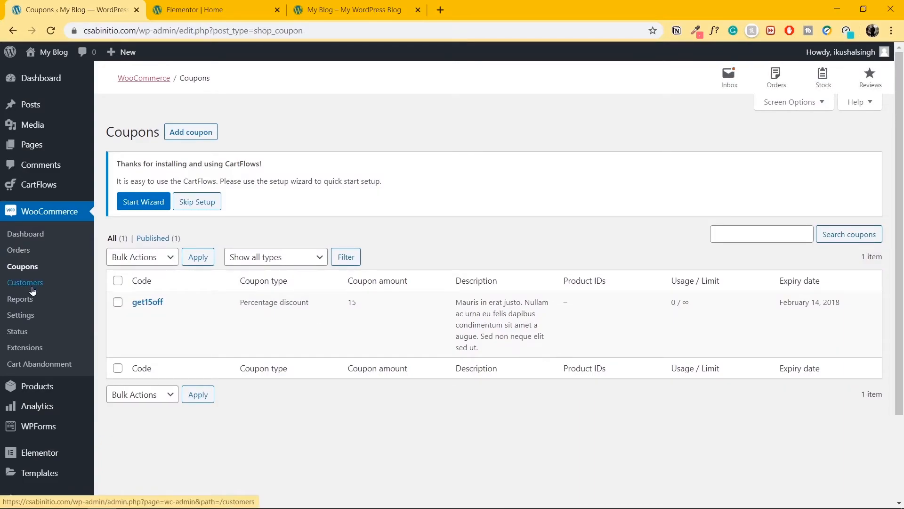
Open WooCommerce's general settings and examine the store address, selling and shipping locations, tax, coupon and currency options
left_click(22, 319)
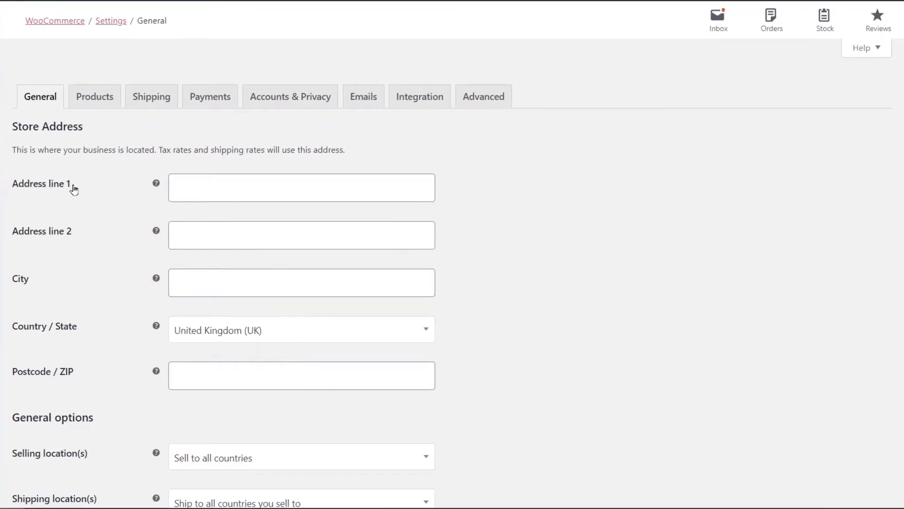
scroll(56, 262, "down", 7)
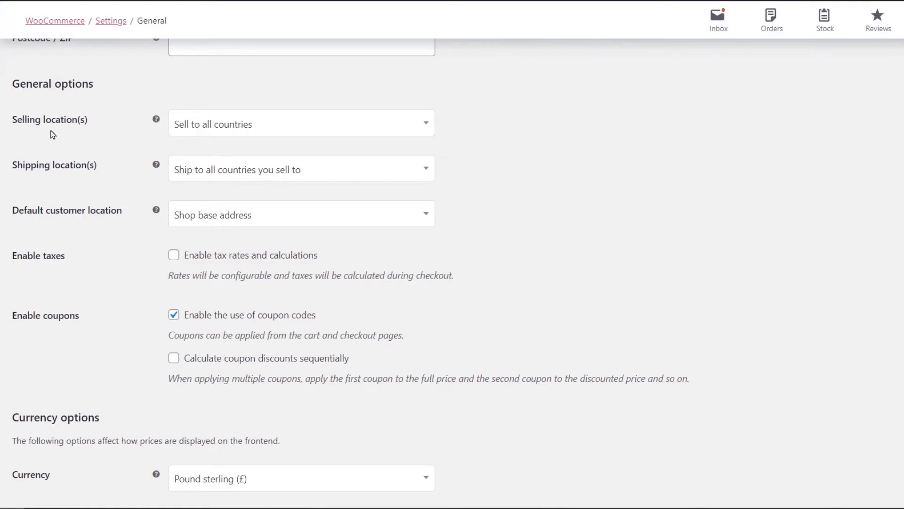
scroll(163, 387, "down", 1)
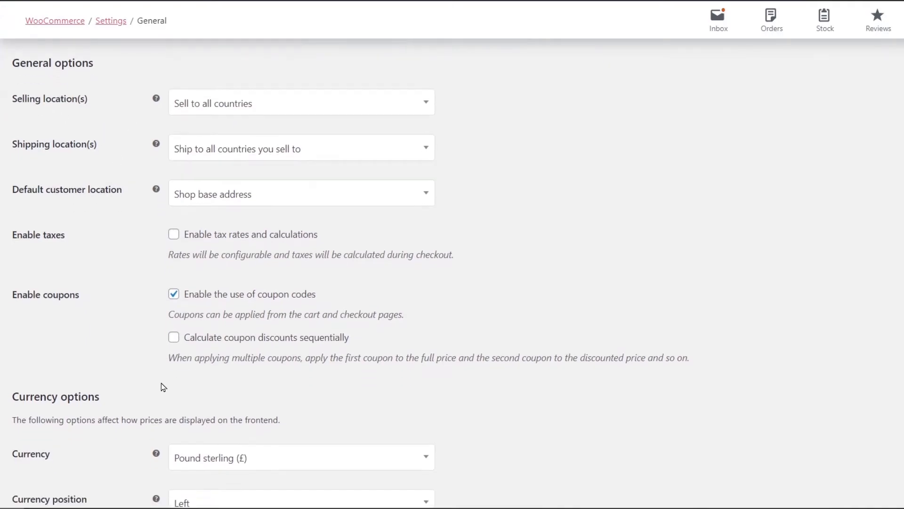
scroll(163, 387, "down", 1)
scroll(141, 410, "down", 3)
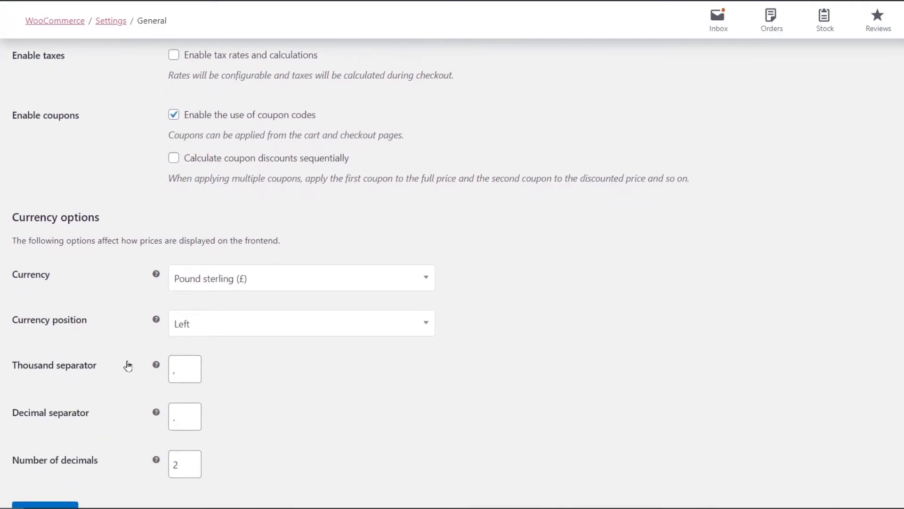
scroll(183, 295, "up", 10)
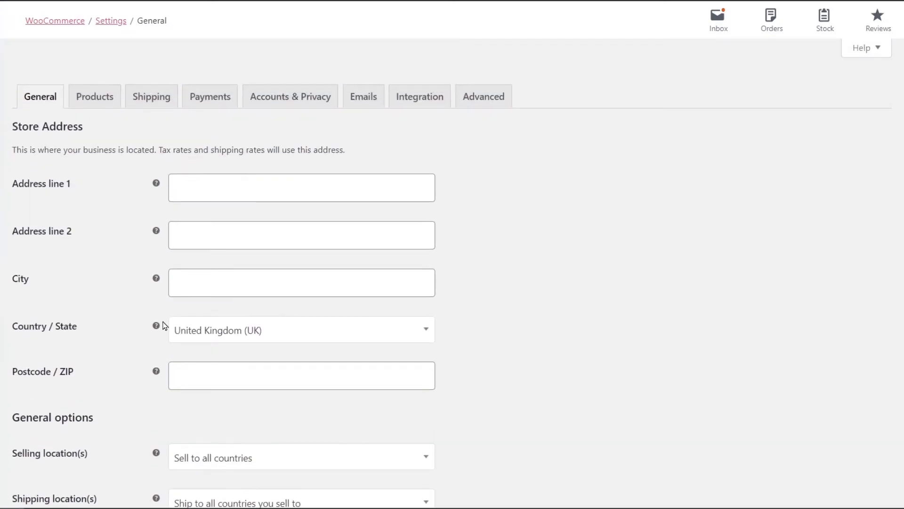
Examine WooCommerce's product settings for the shop page, cart behaviour, measurement units, reviews and ratings
left_click(108, 98)
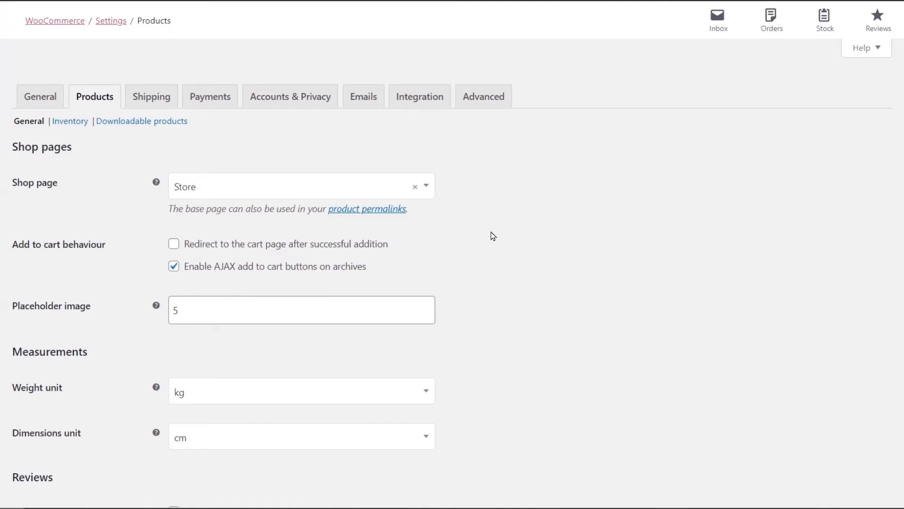
scroll(499, 235, "down", 5)
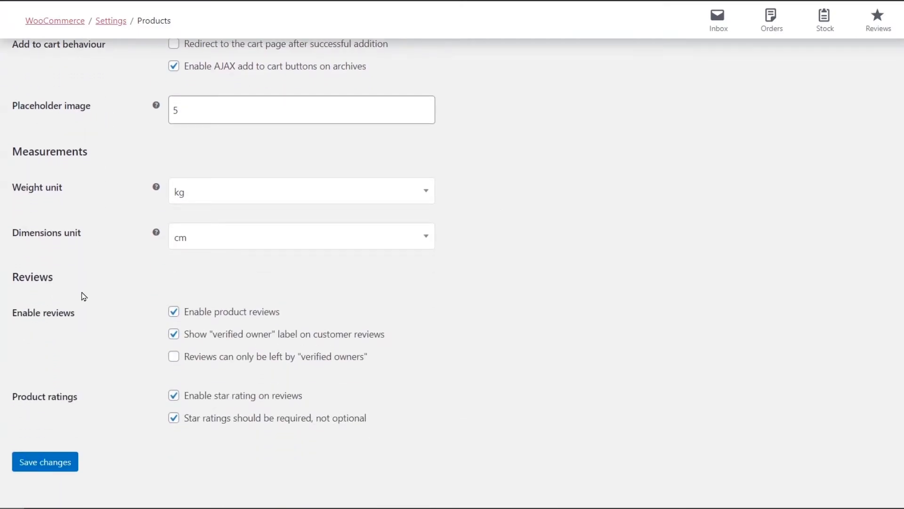
scroll(593, 348, "up", 5)
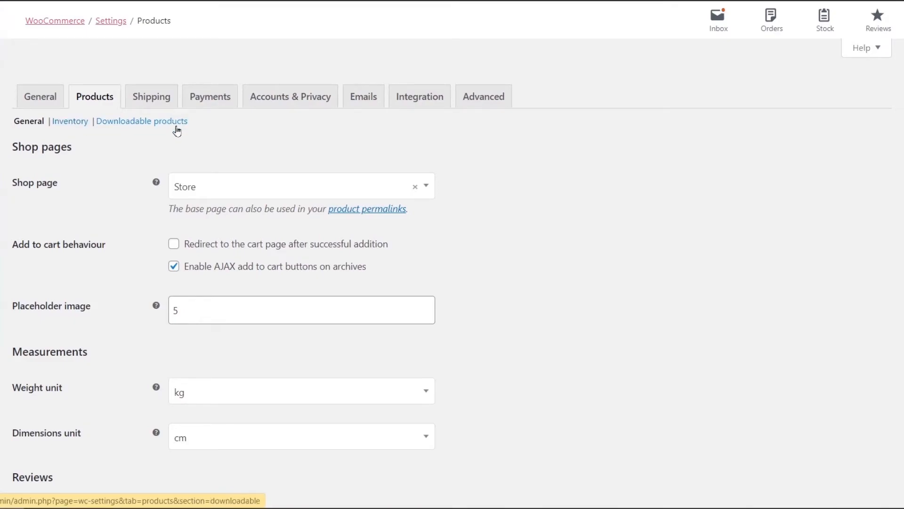
Examine WooCommerce's shipping zone settings and the list of available payment methods
left_click(154, 96)
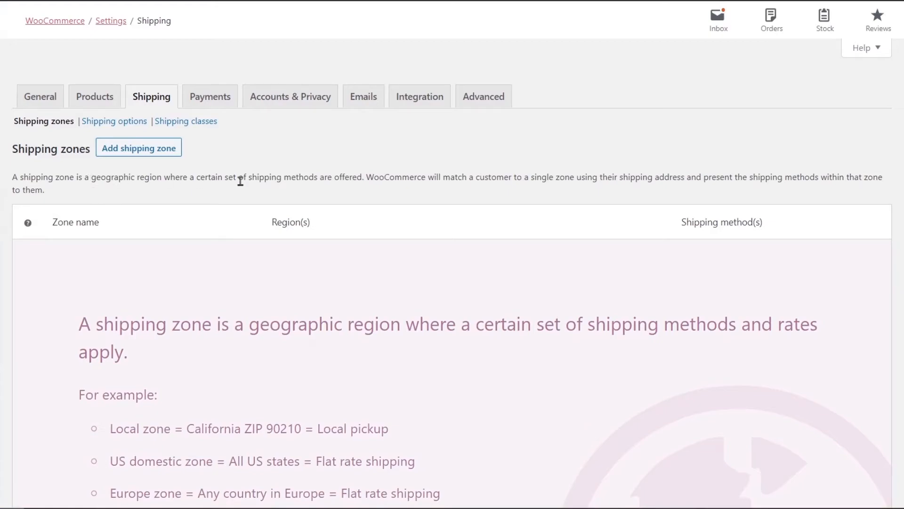
scroll(371, 241, "down", 5)
scroll(371, 241, "up", 5)
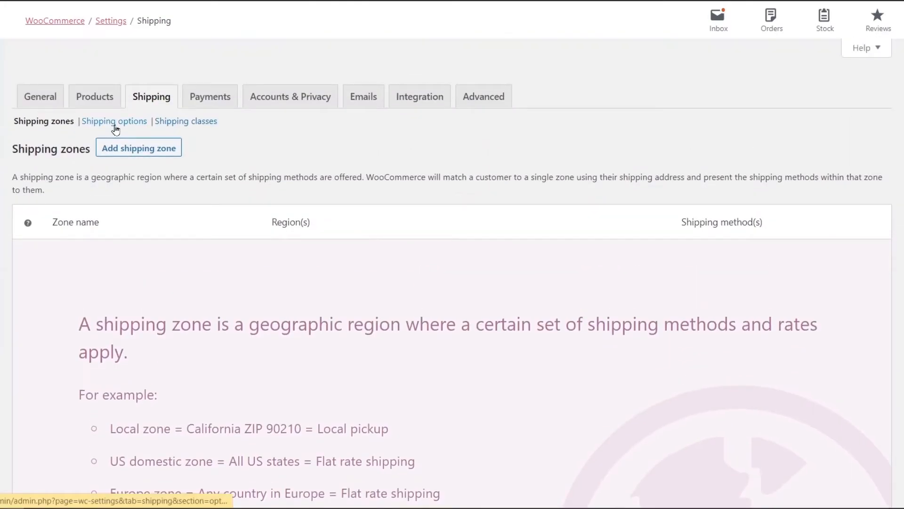
left_click(224, 104)
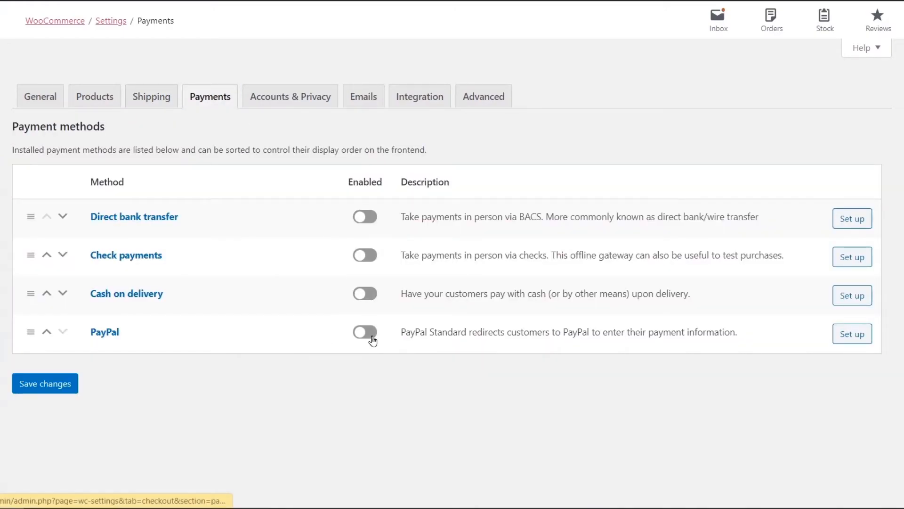
Examine WooCommerce's accounts and privacy settings and its list of email notifications
left_click(292, 108)
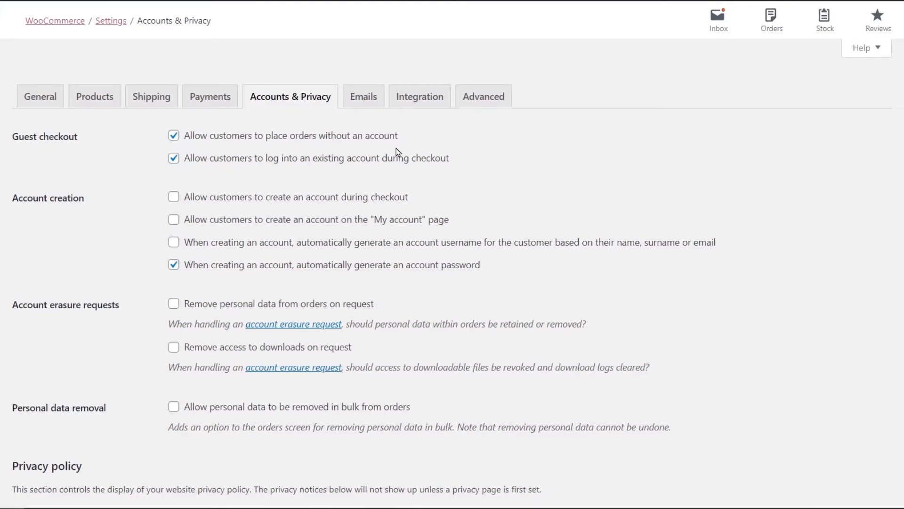
scroll(542, 254, "down", 5)
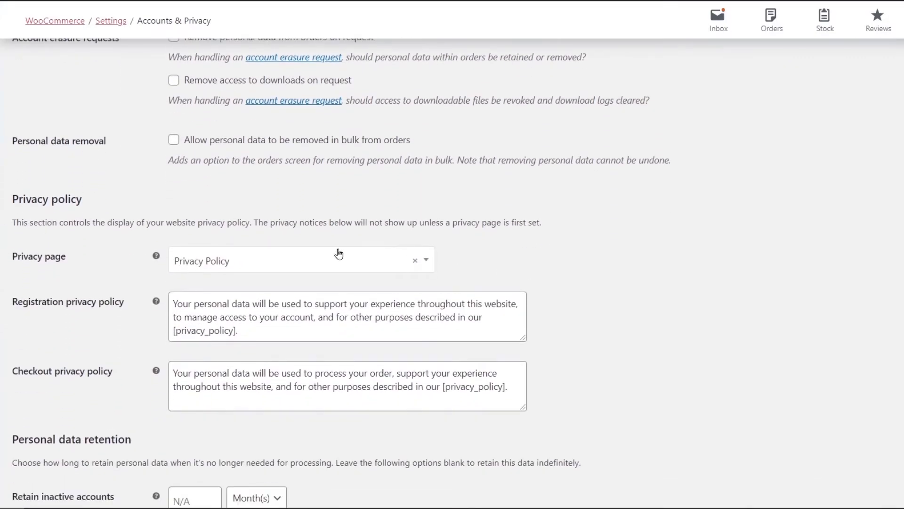
scroll(374, 278, "down", 1)
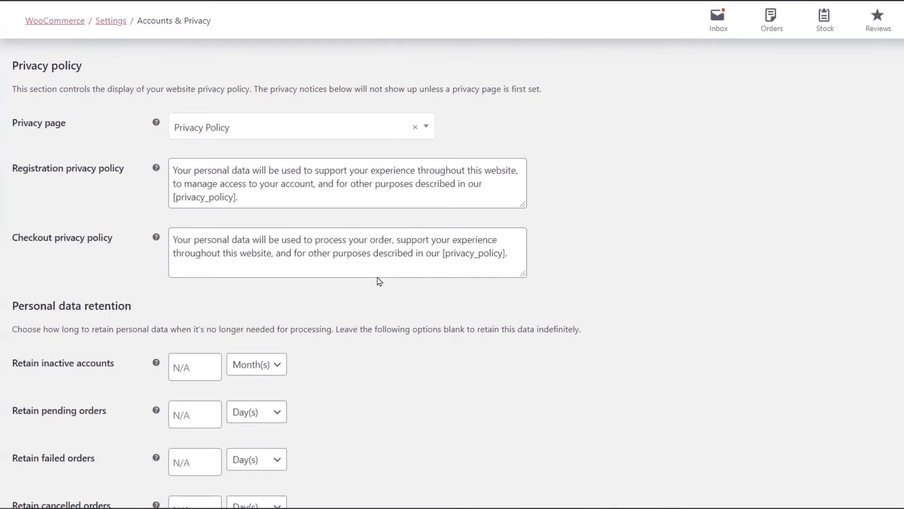
scroll(375, 278, "up", 7)
left_click(375, 97)
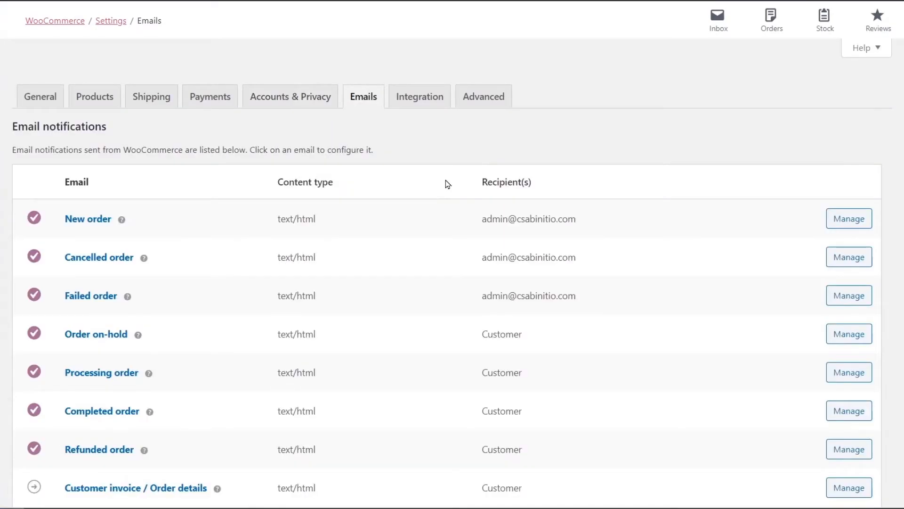
scroll(425, 238, "down", 3)
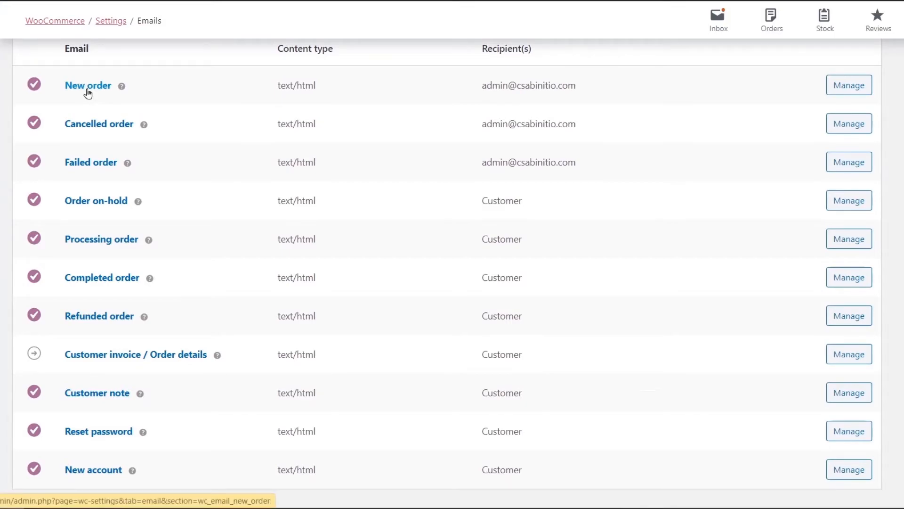
Open the list of all products in the WordPress admin
scroll(338, 194, "up", 3)
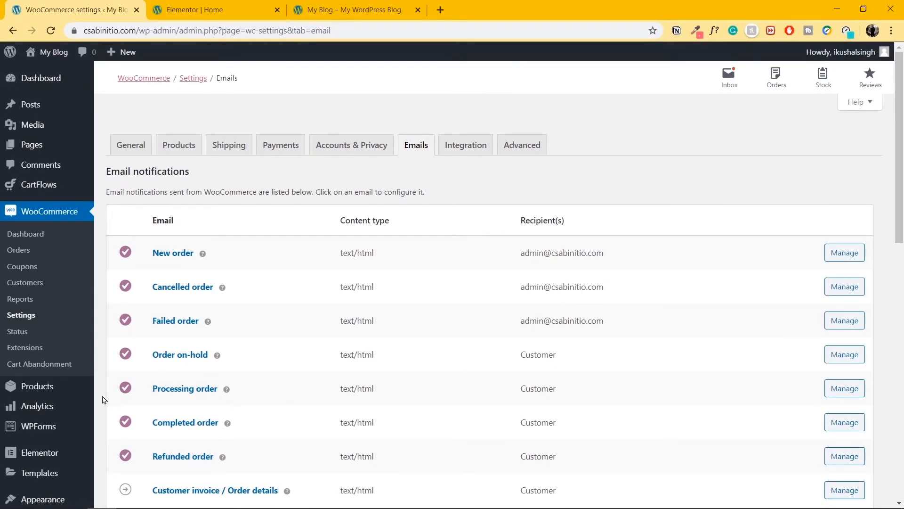
mouse_move(79, 391)
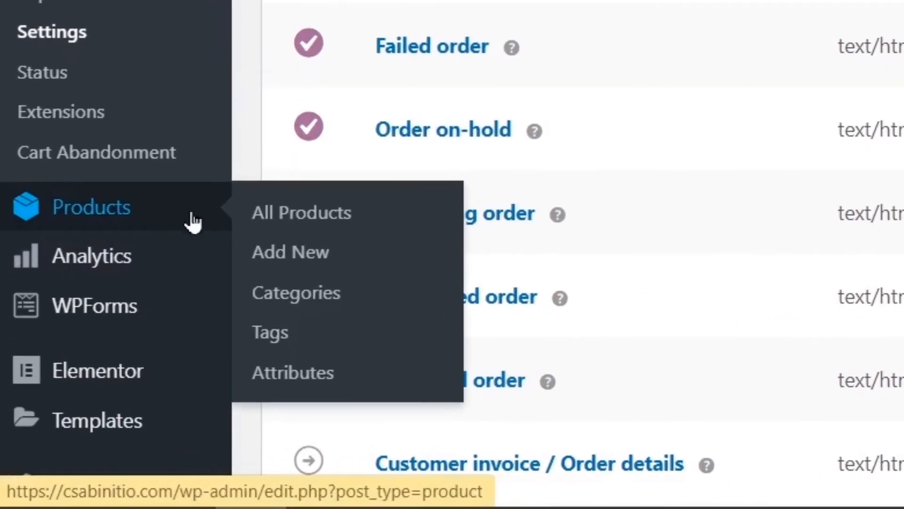
left_click(287, 215)
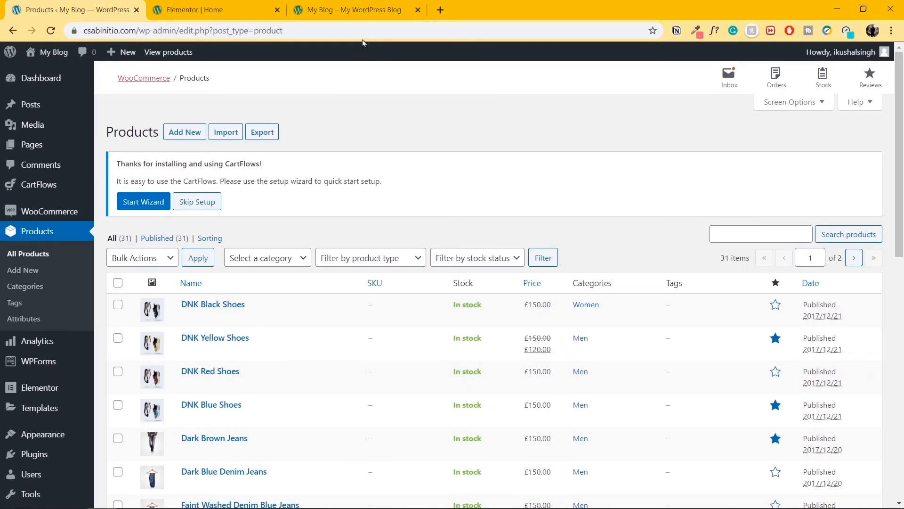
Look at the products shown on the homepage preview and return to the product list
left_click(364, 6)
scroll(527, 281, "down", 15)
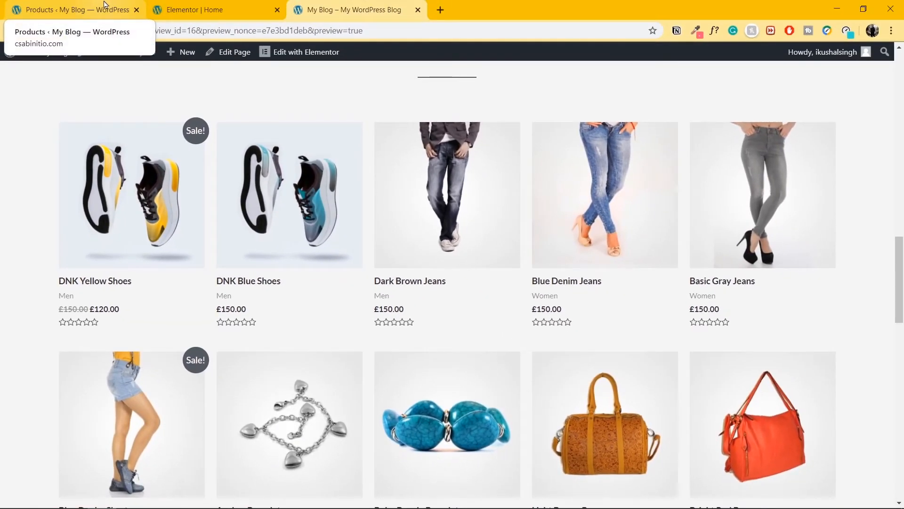
left_click(105, 5)
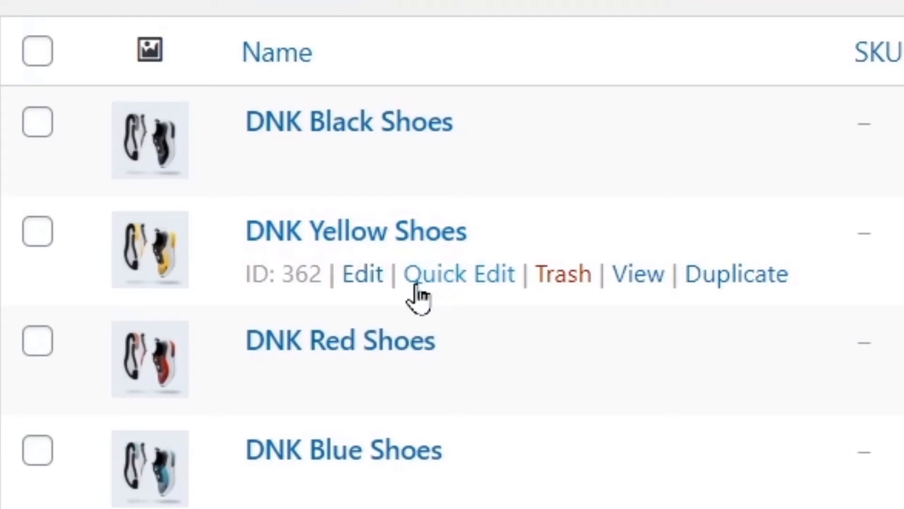
Open the DNK Yellow Shoes product for editing and rename it "Think Outside The Box"
left_click(359, 282)
triple_click(61, 215)
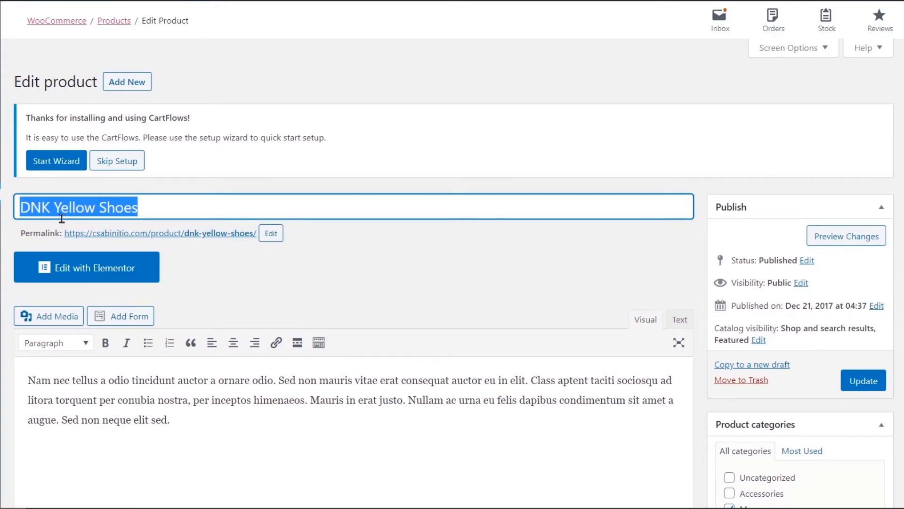
type("Think Outside The Box")
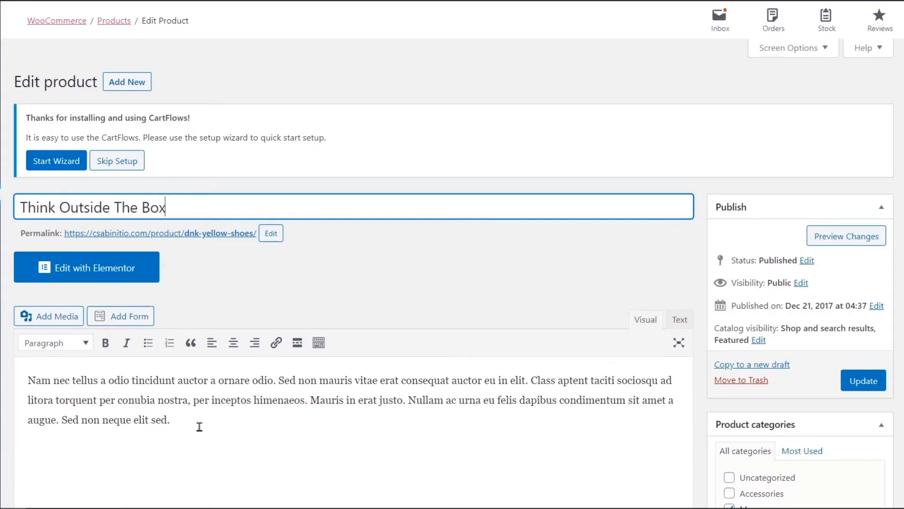
Examine the product's description, the available product types, and the regular and sale price fields
scroll(222, 412, "down", 4)
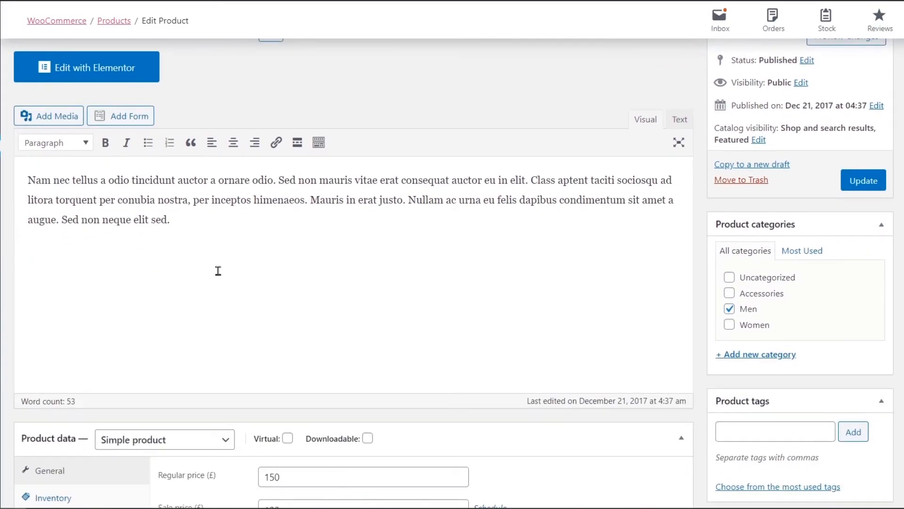
left_click_drag(171, 221, 20, 185)
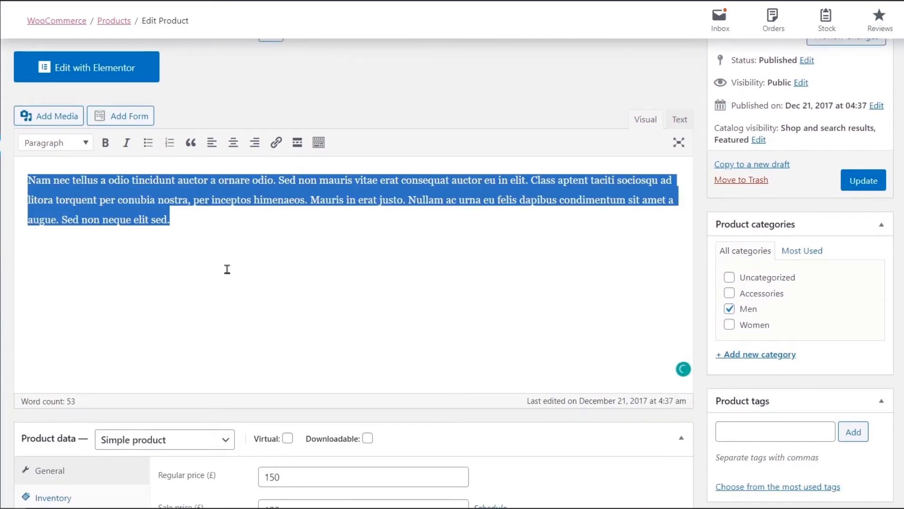
left_click(290, 271)
scroll(290, 271, "down", 5)
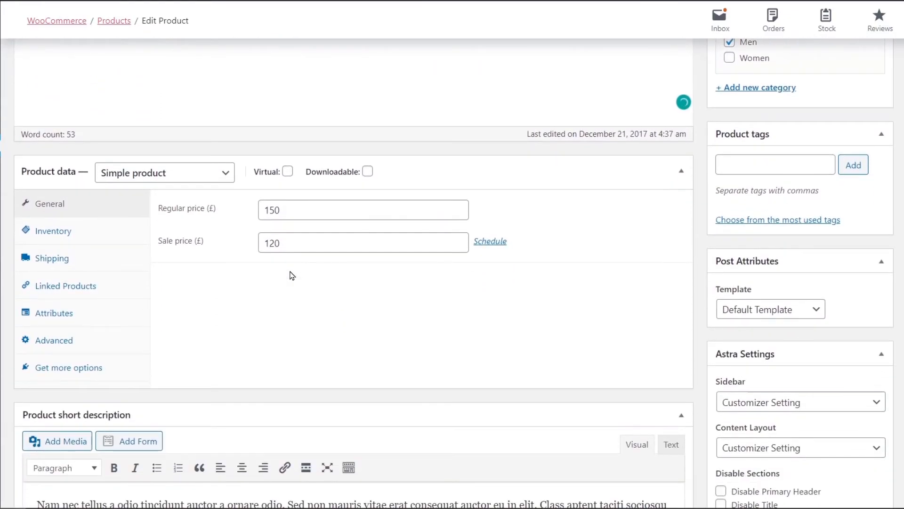
left_click(227, 181)
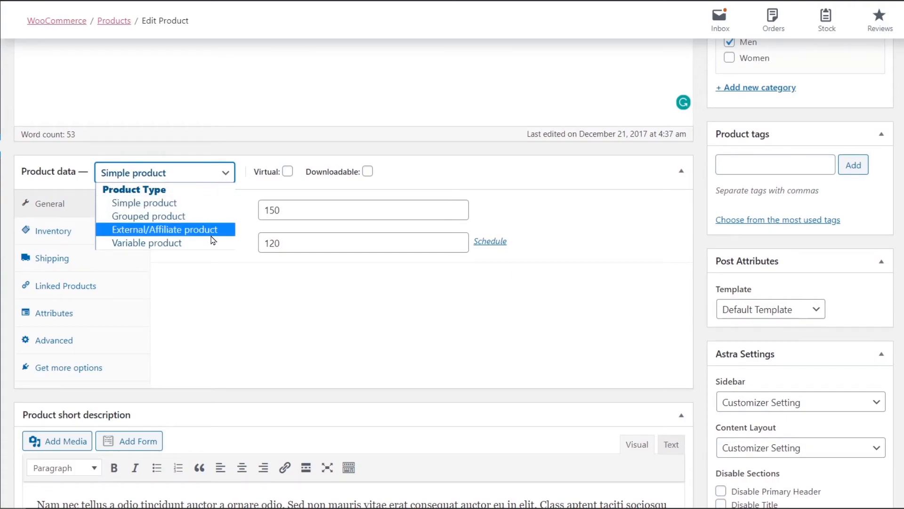
left_click(215, 286)
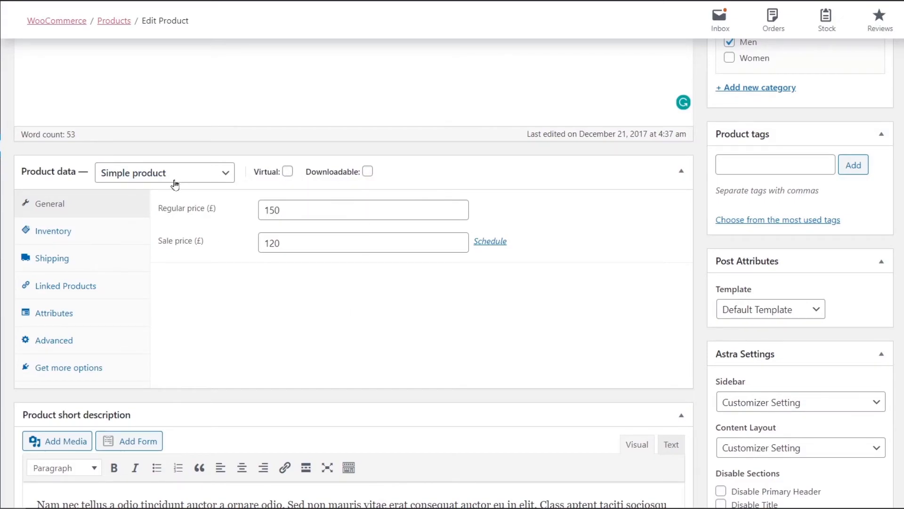
scroll(608, 323, "up", 1)
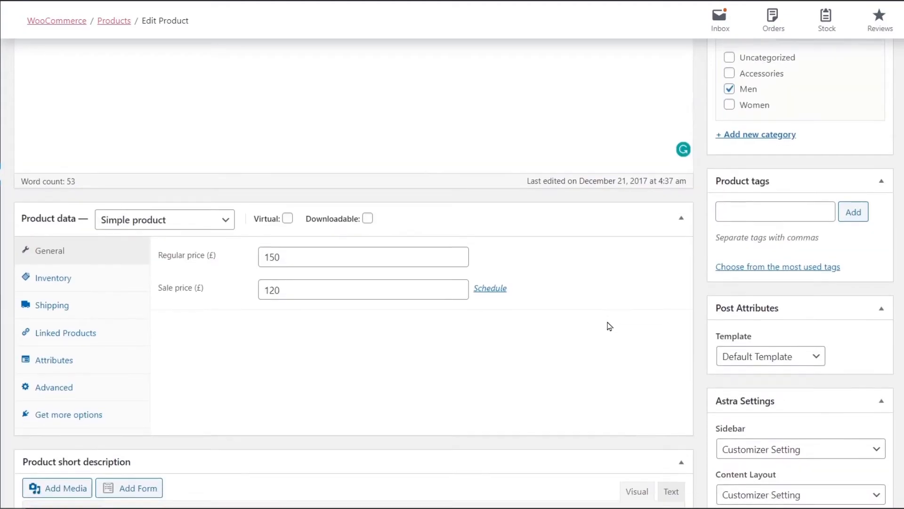
Remove the yellow shoes picture from the product image
scroll(608, 323, "down", 10)
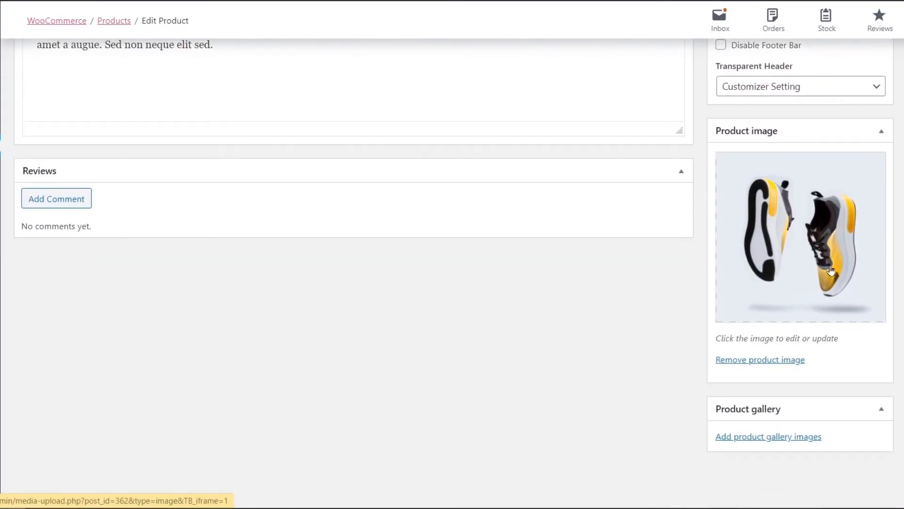
left_click(771, 362)
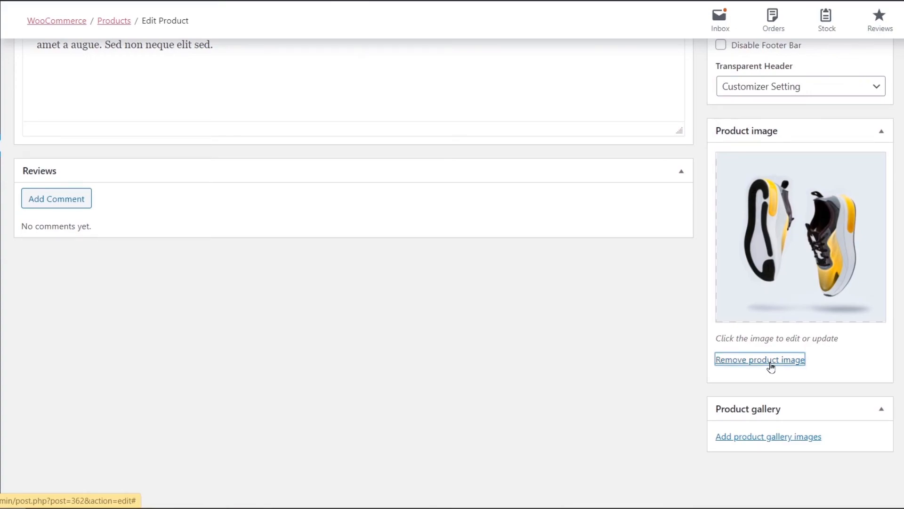
left_click(771, 363)
Upload R-Think-outside-the-box-1 from the desktop's Product Images folder and set it as the product image
left_click(771, 362)
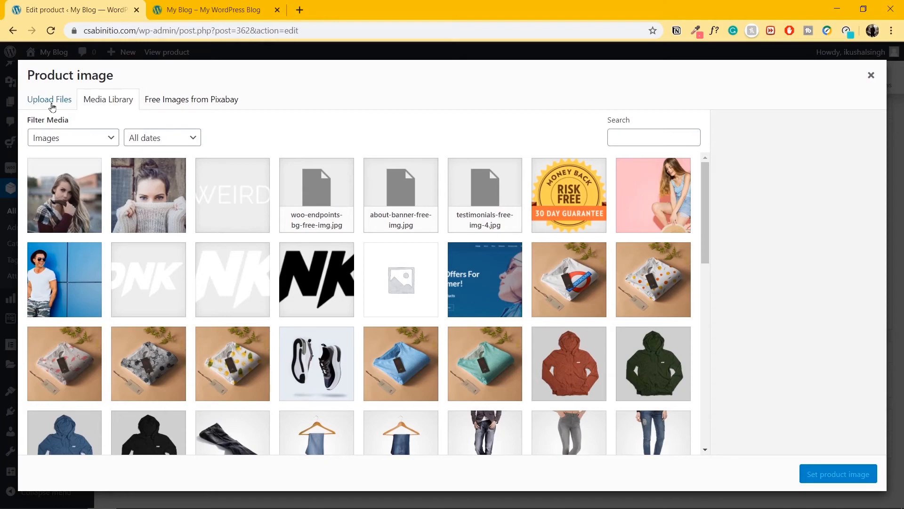
left_click(52, 104)
left_click(460, 276)
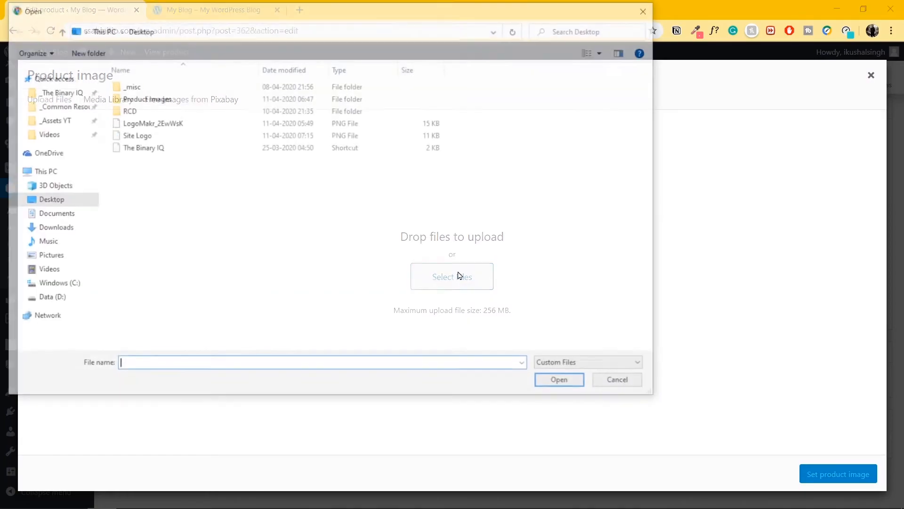
double_click(170, 98)
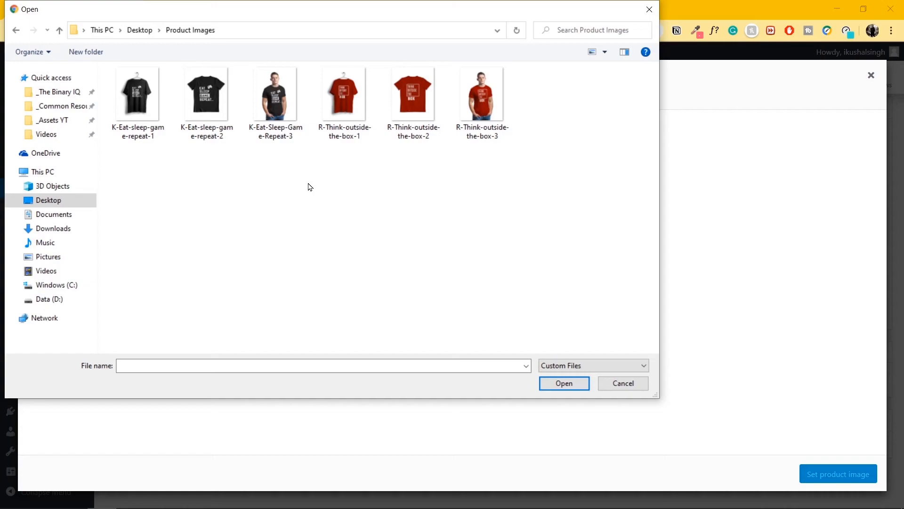
left_click(351, 113)
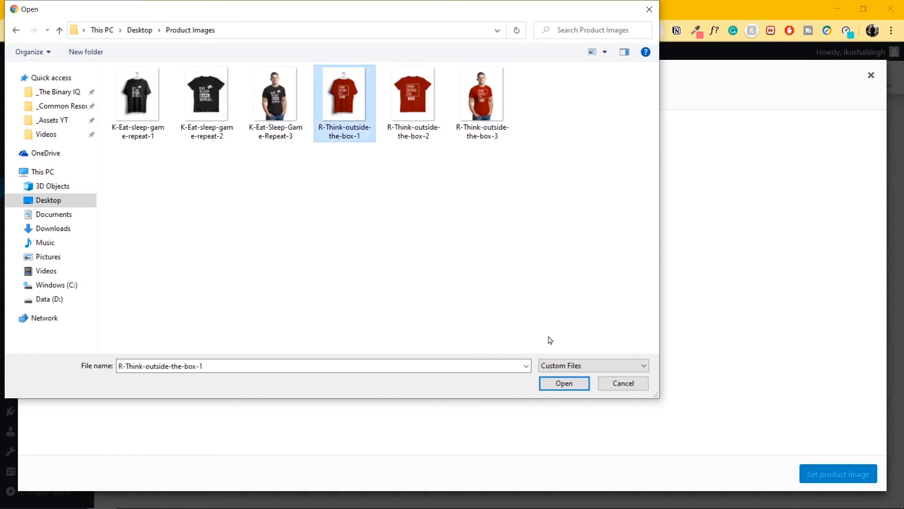
left_click(571, 383)
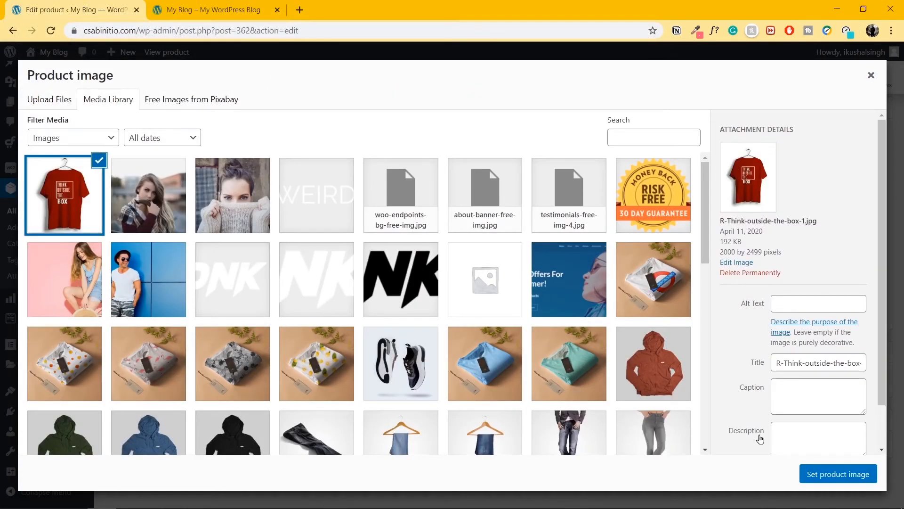
left_click(839, 474)
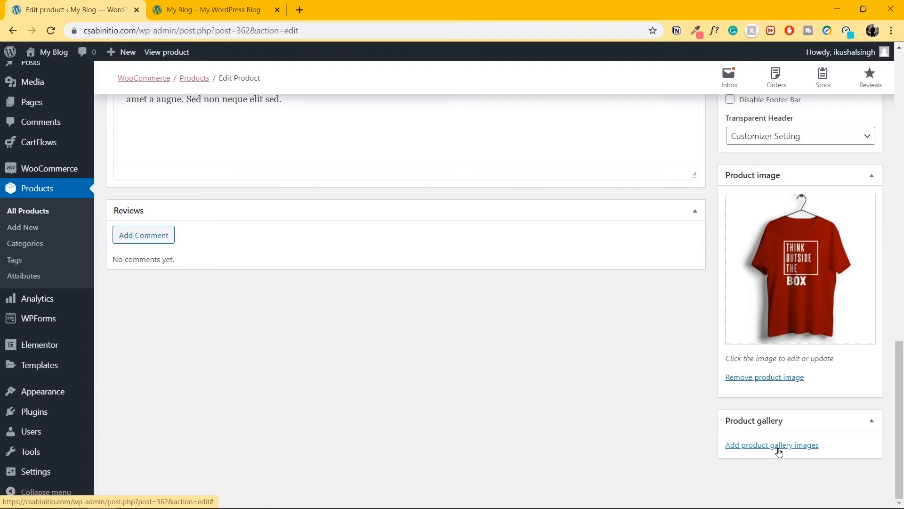
Upload R-Think-outside-the-box-2 and R-Think-outside-the-box-3 and add both images to the product gallery
left_click(779, 447)
left_click(50, 106)
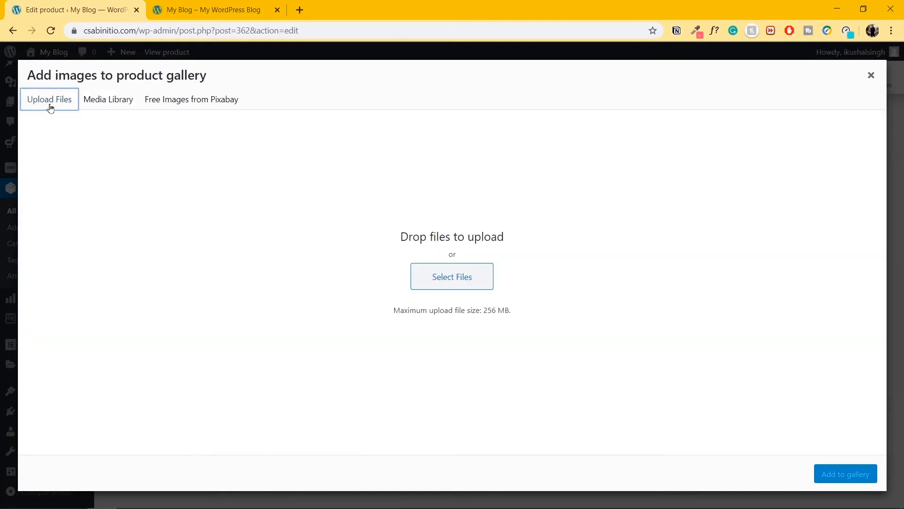
left_click(449, 281)
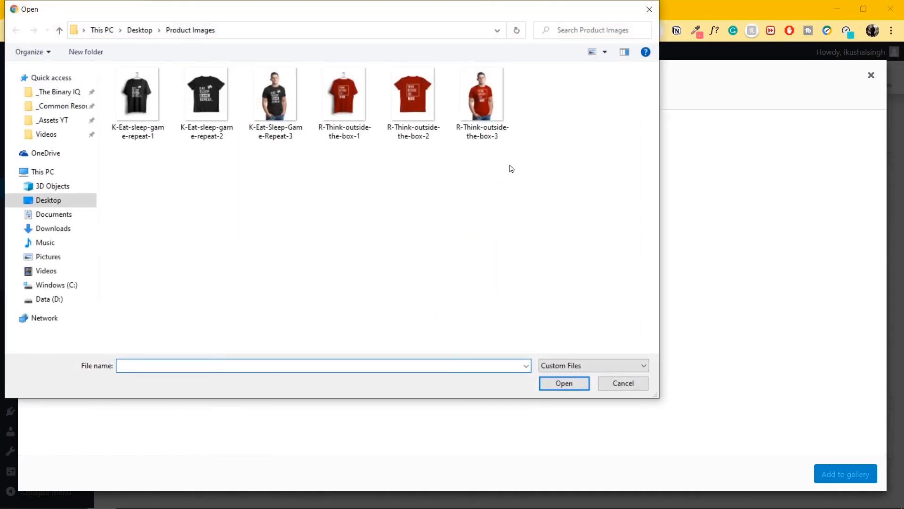
left_click_drag(518, 158, 410, 101)
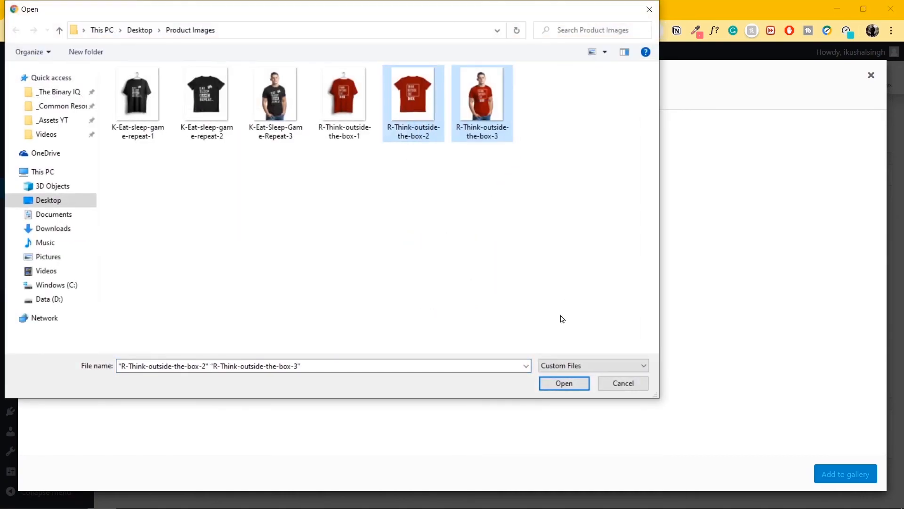
left_click(567, 385)
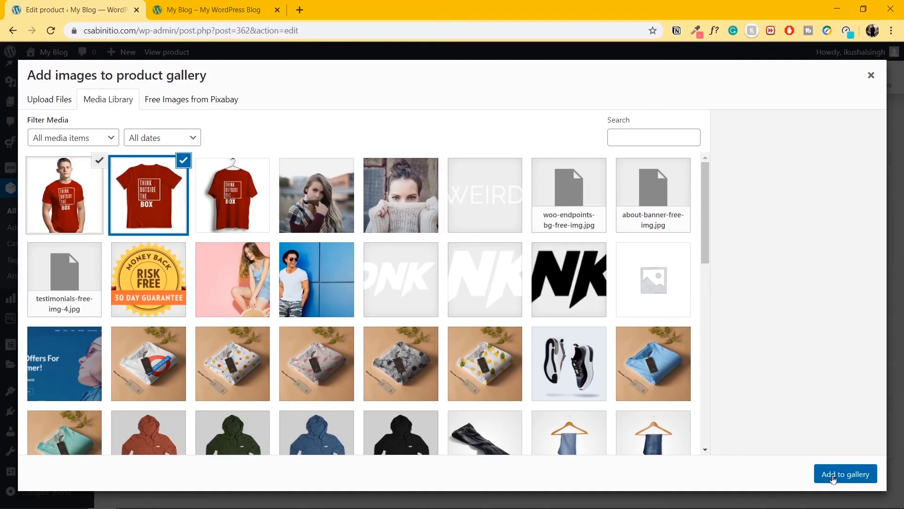
left_click(843, 474)
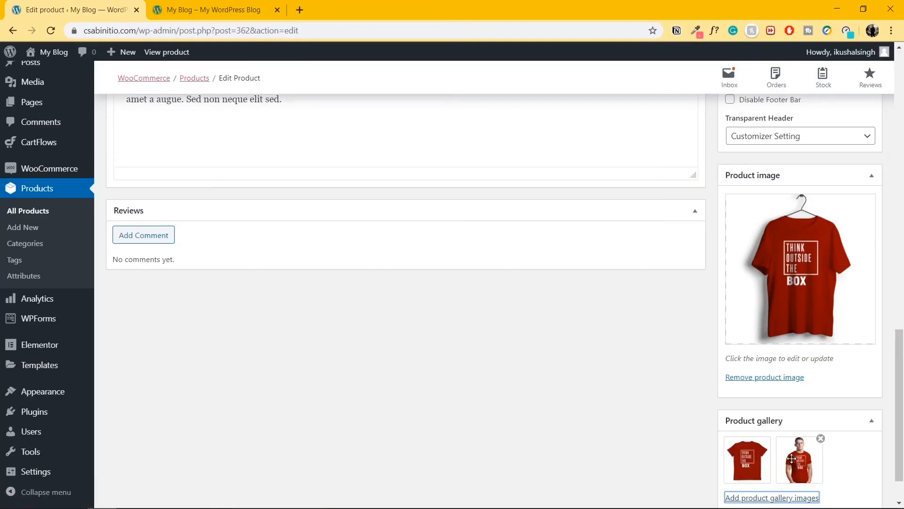
Update the Think Outside The Box product to save its new title and images
scroll(629, 412, "up", 3)
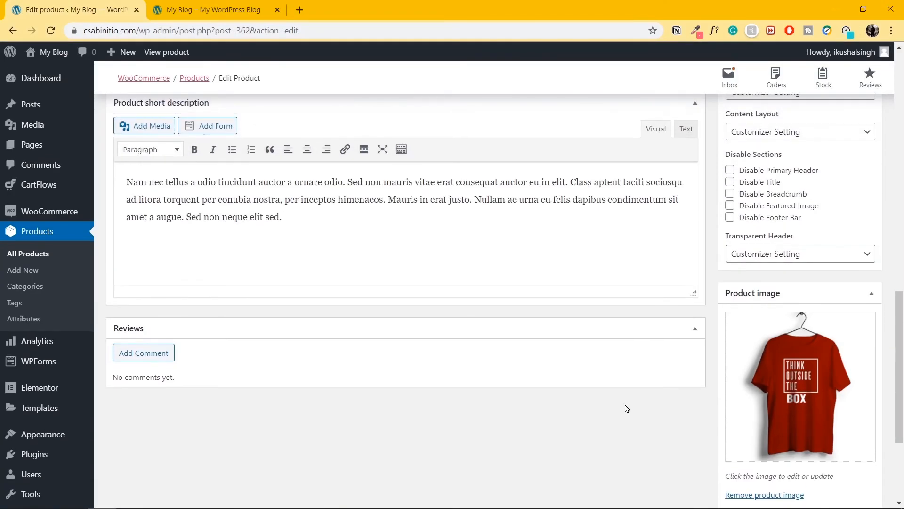
scroll(627, 408, "up", 15)
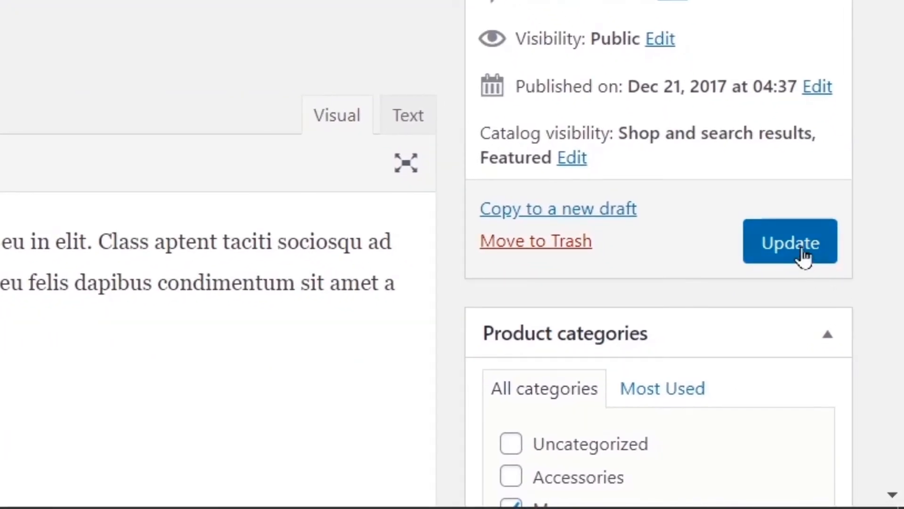
left_click(803, 252)
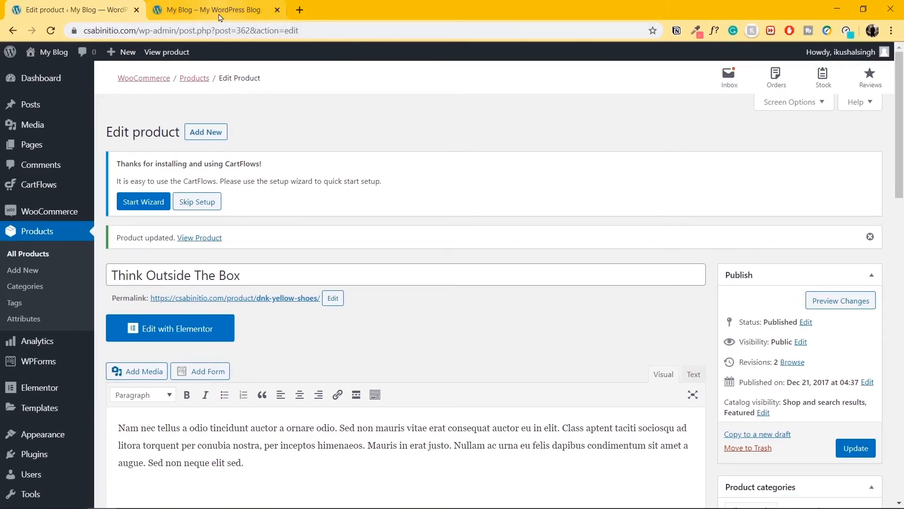
Reload the homepage preview and open the Think Outside The Box product page from it
left_click(226, 11)
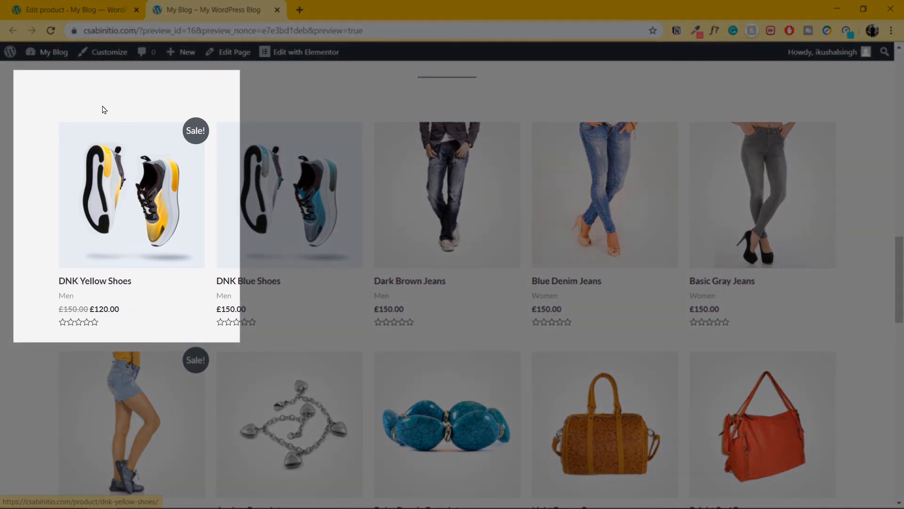
left_click(73, 51)
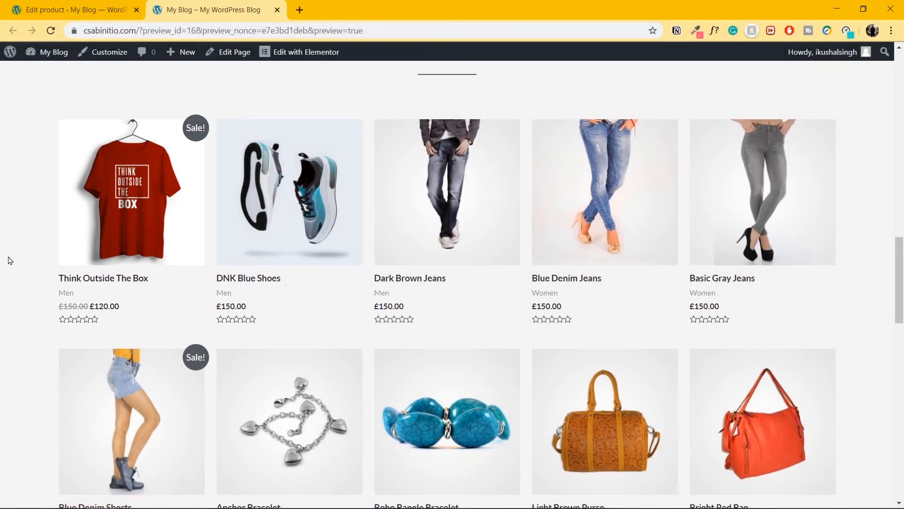
left_click(132, 193)
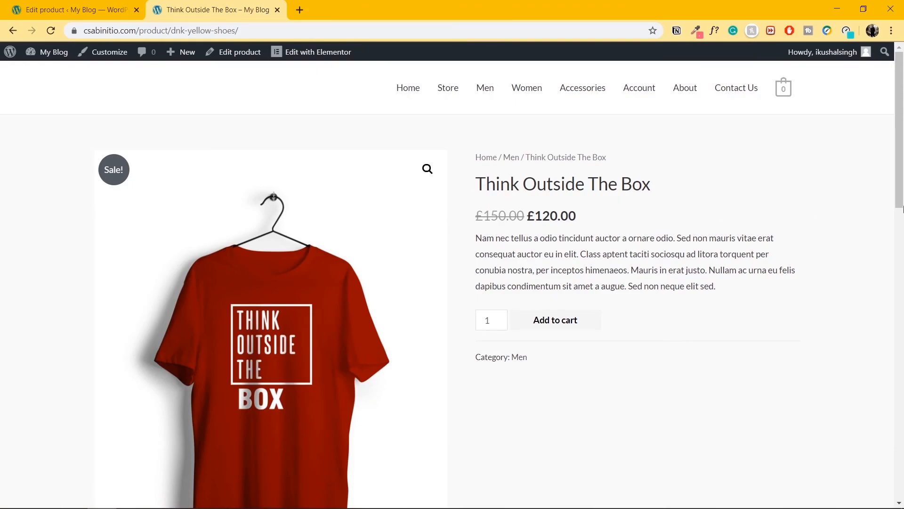
Examine the product page's main image close up and view the second and third gallery images
scroll(902, 210, "down", 3)
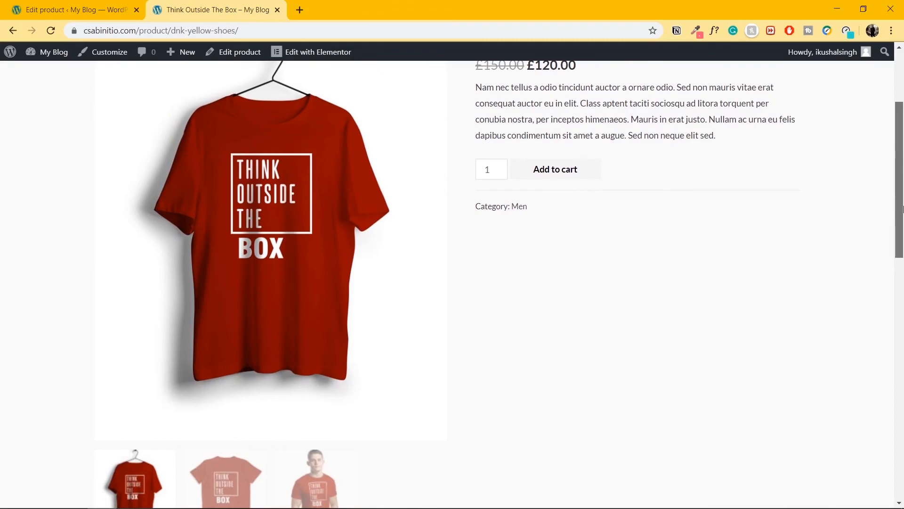
left_click_drag(903, 209, 903, 205)
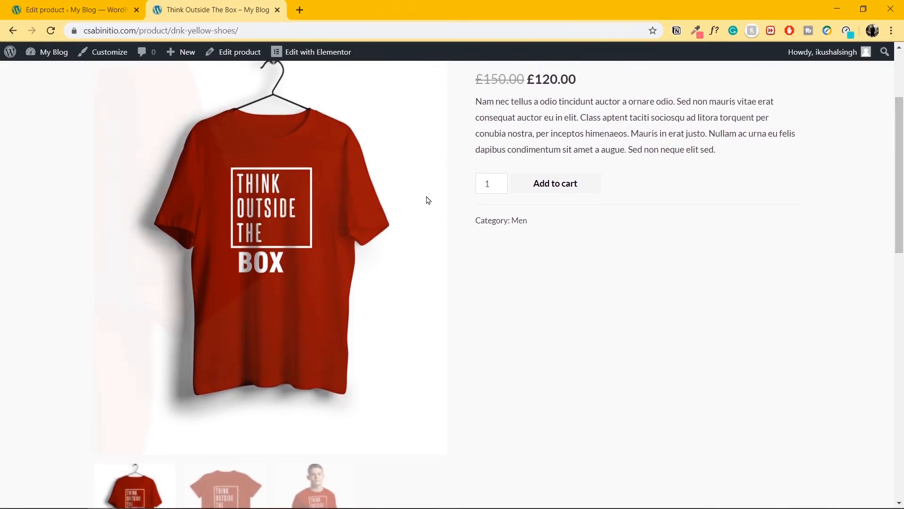
mouse_move(324, 160)
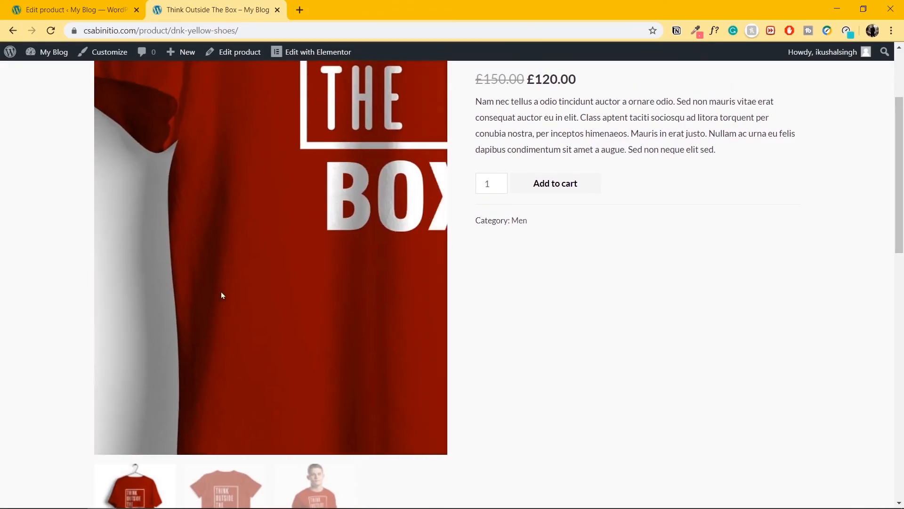
scroll(315, 303, "up", 3)
scroll(315, 306, "down", 5)
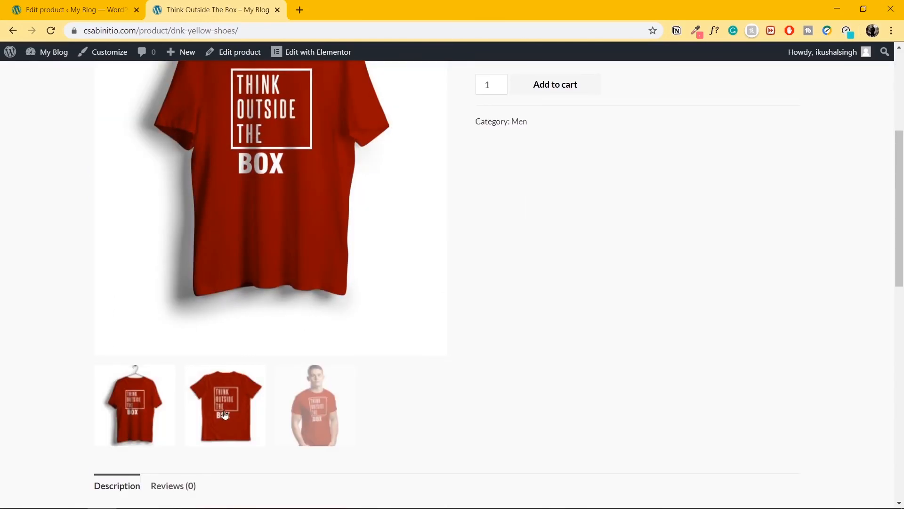
left_click(225, 414)
scroll(227, 414, "up", 3)
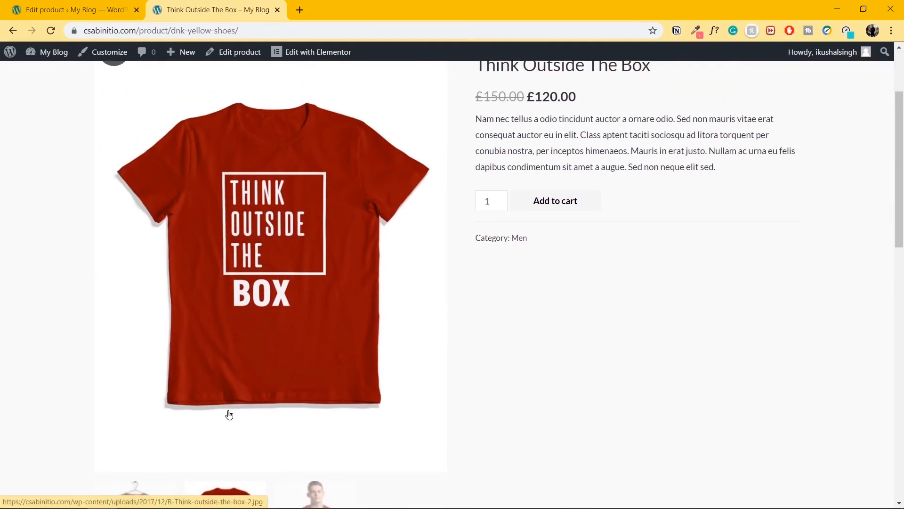
scroll(229, 414, "down", 3)
left_click(315, 427)
scroll(315, 430, "up", 3)
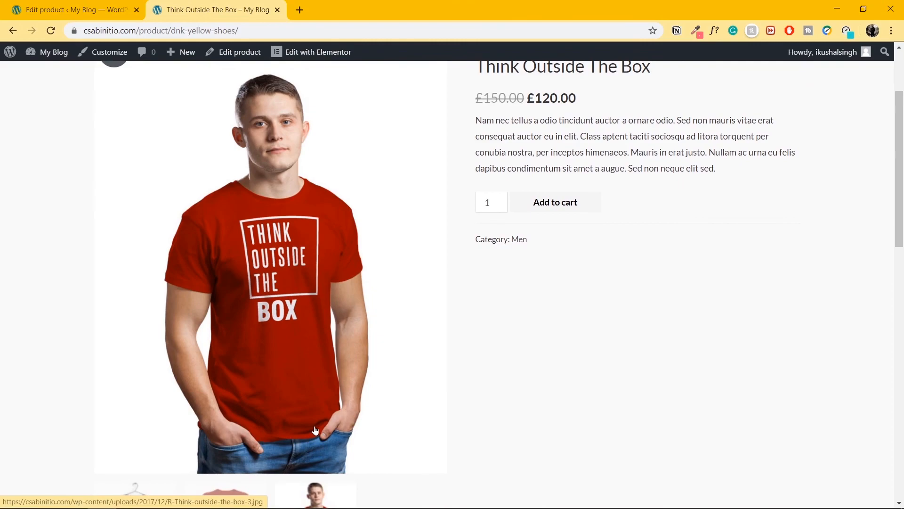
Return from the storefront to the admin's list of all products
left_click(66, 10)
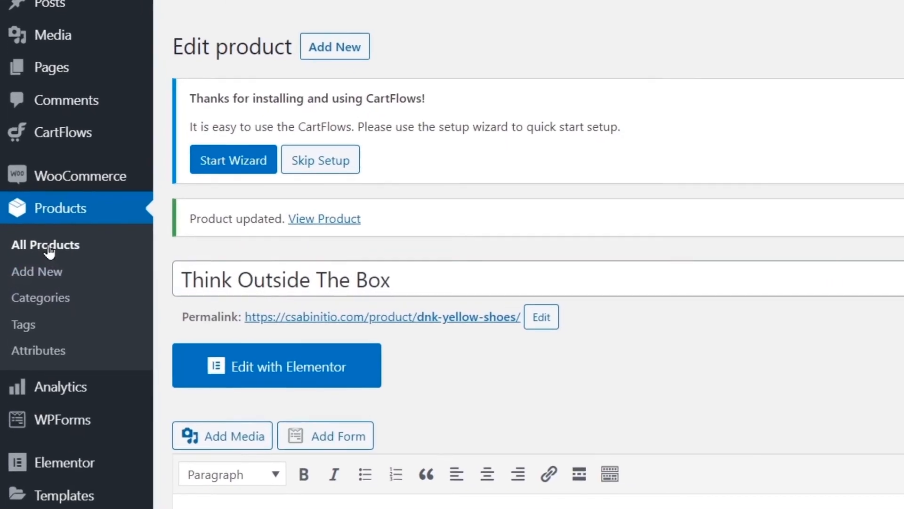
left_click(29, 254)
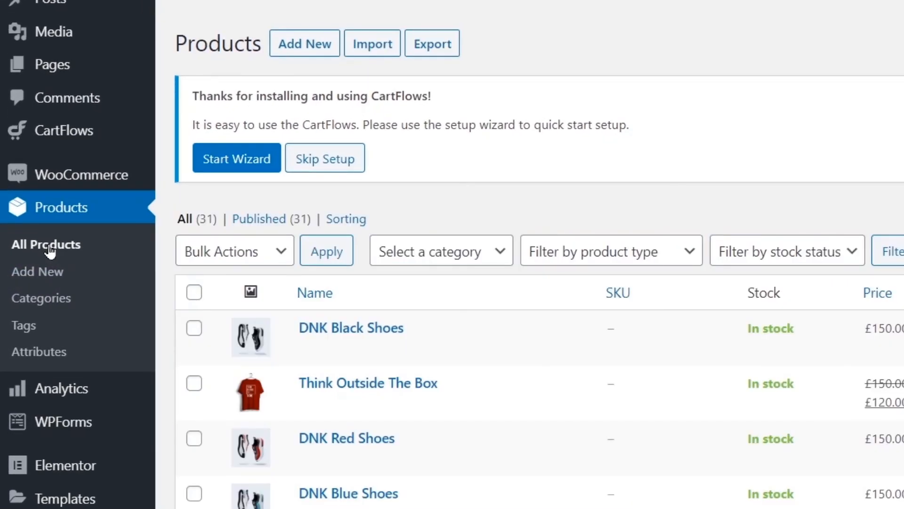